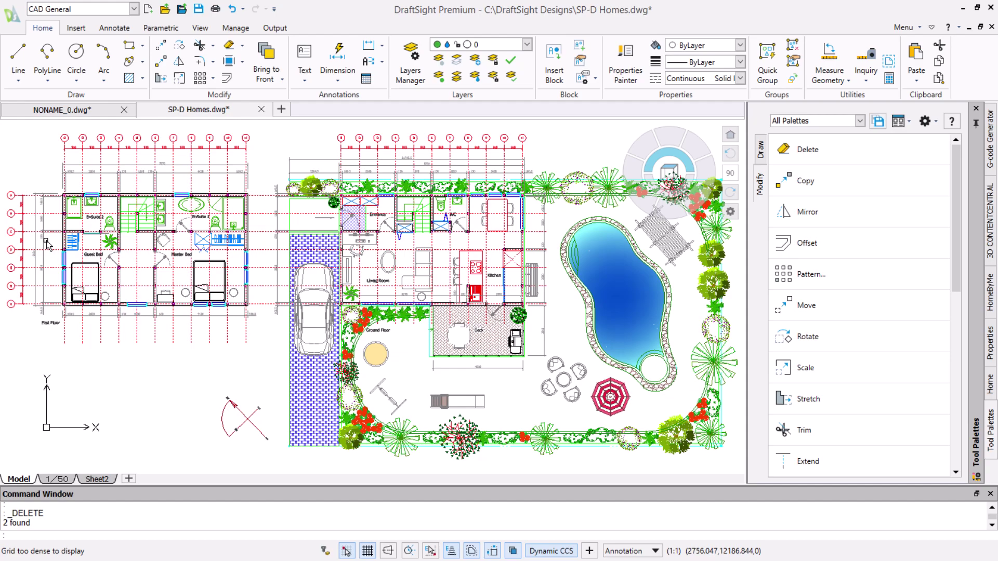
Zoom in on the pool with a Z window drawn around it
text(z)
key(Return)
click(551, 193)
click(740, 413)
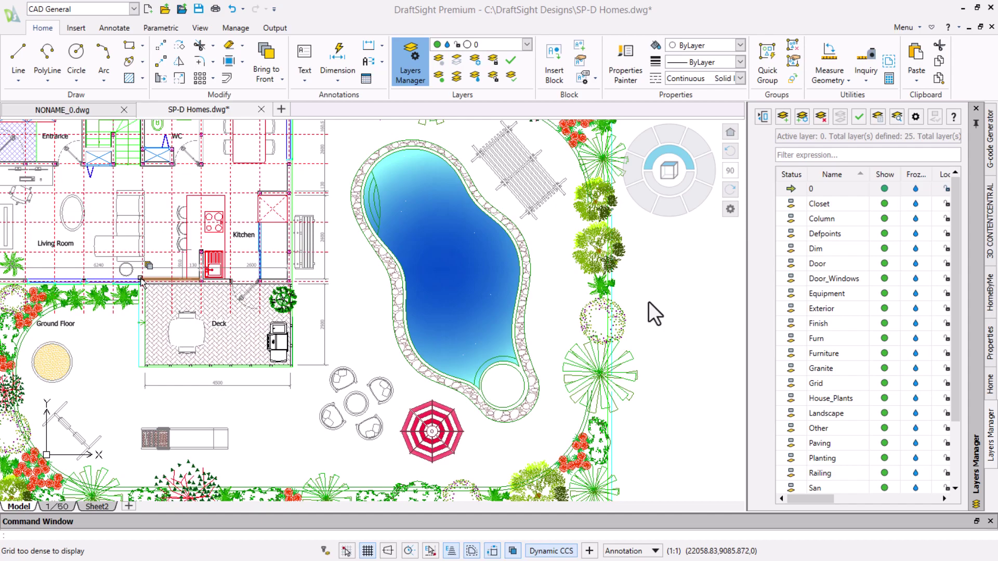
Freeze the Planting layer in the Layers Manager to hide trees, shrubs and flowers
click(919, 461)
click(916, 458)
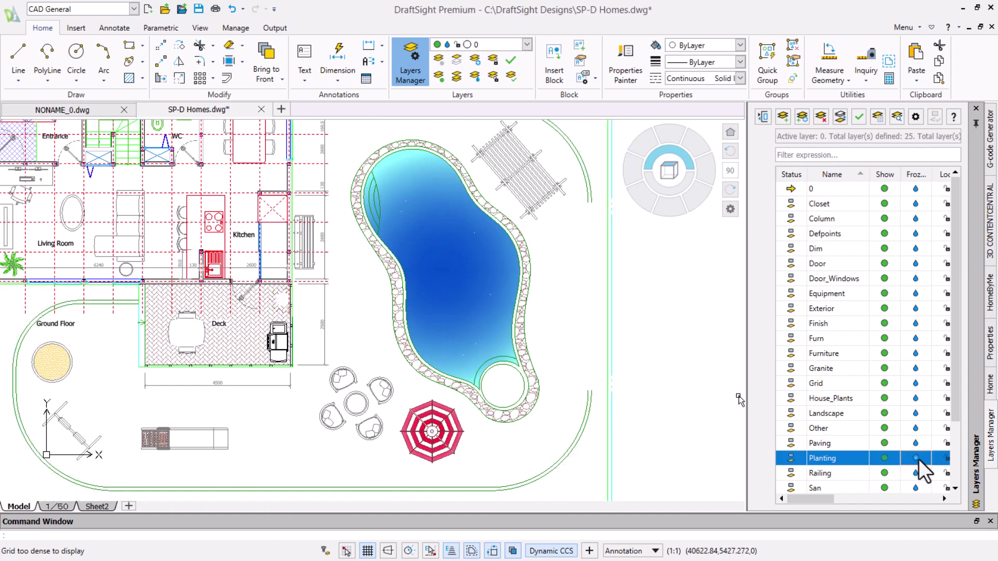
Swap the layer list for Tool Palettes showing the Draw palette's Line, PolyLine and Circle tools
right_click(972, 87)
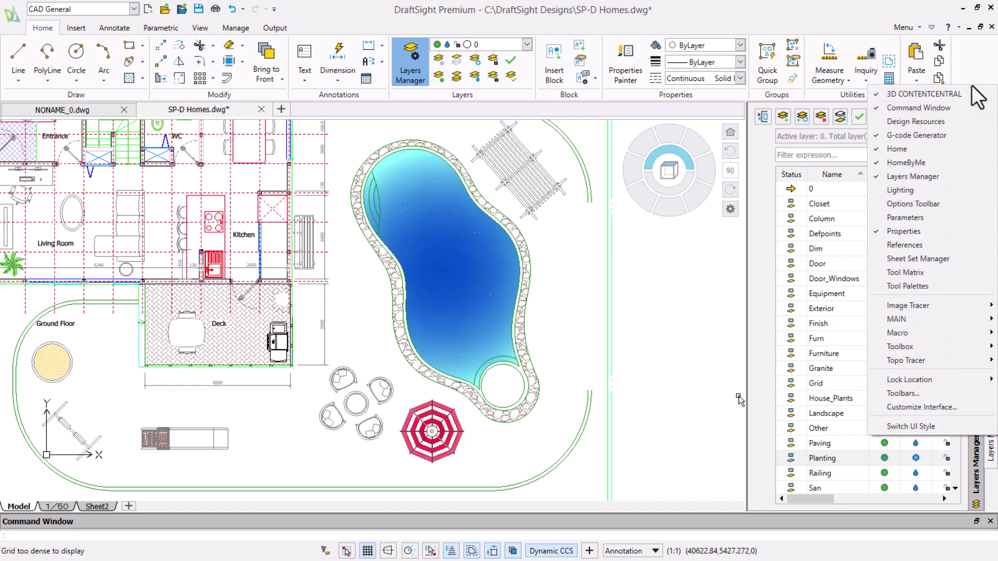
click(923, 286)
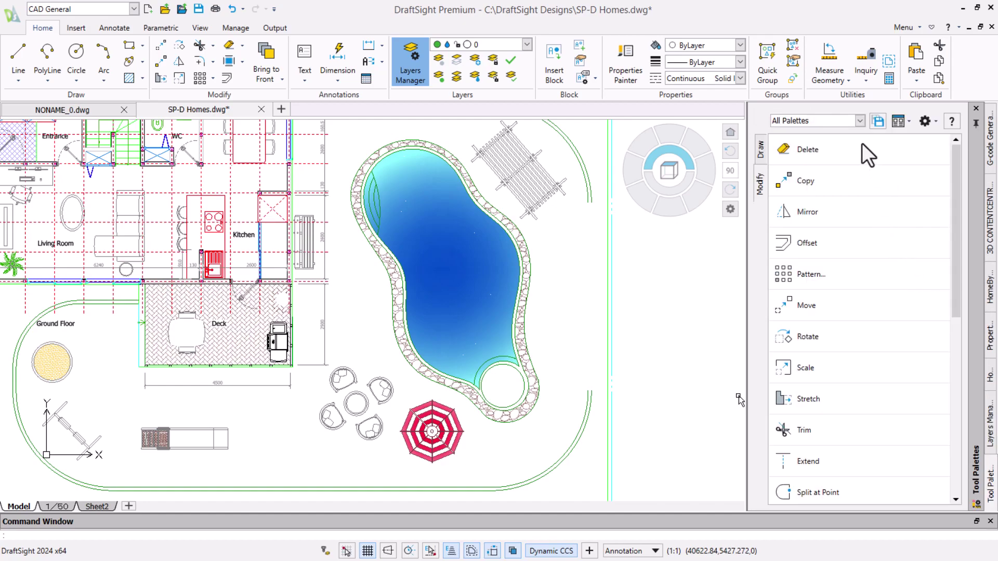
click(859, 121)
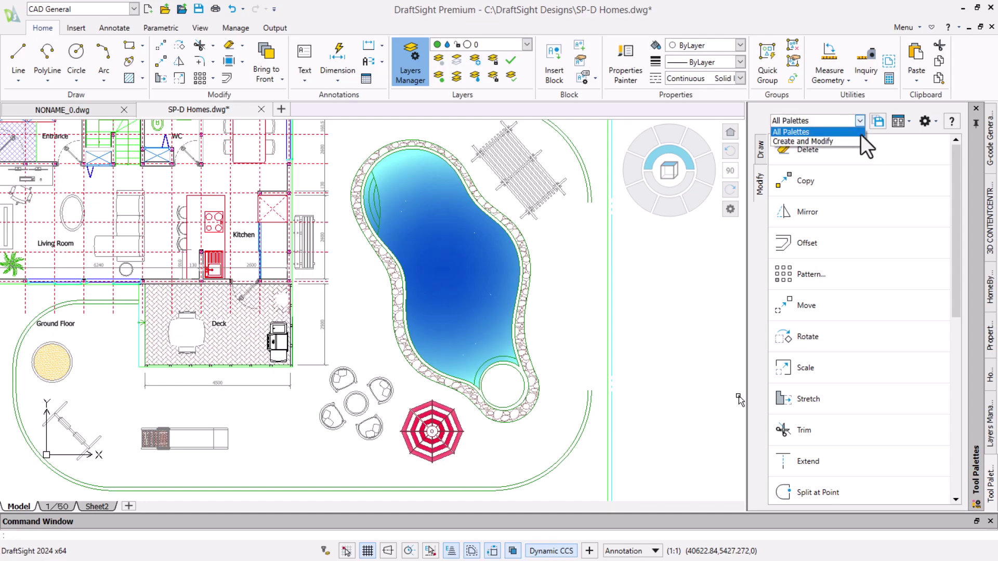
click(857, 145)
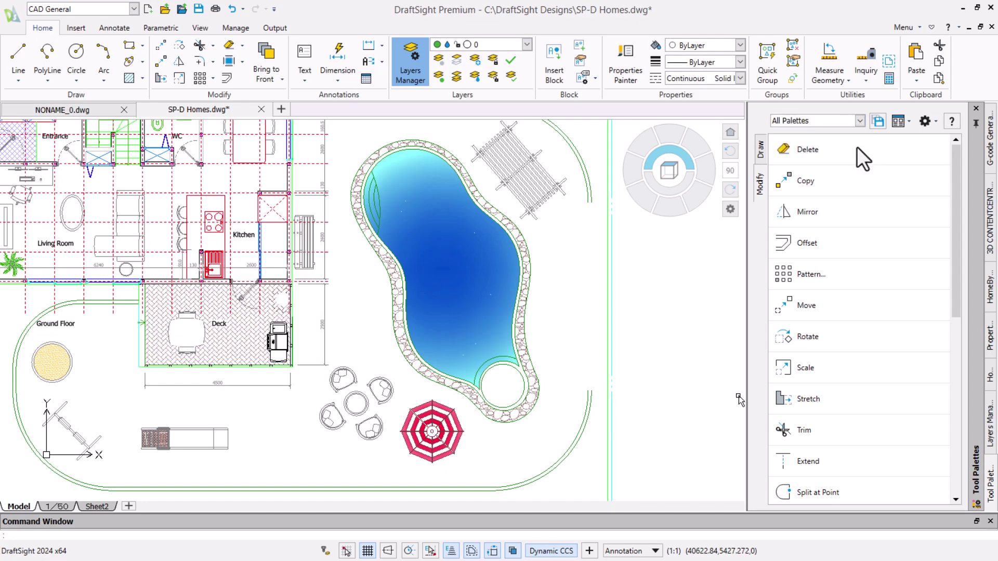
click(760, 147)
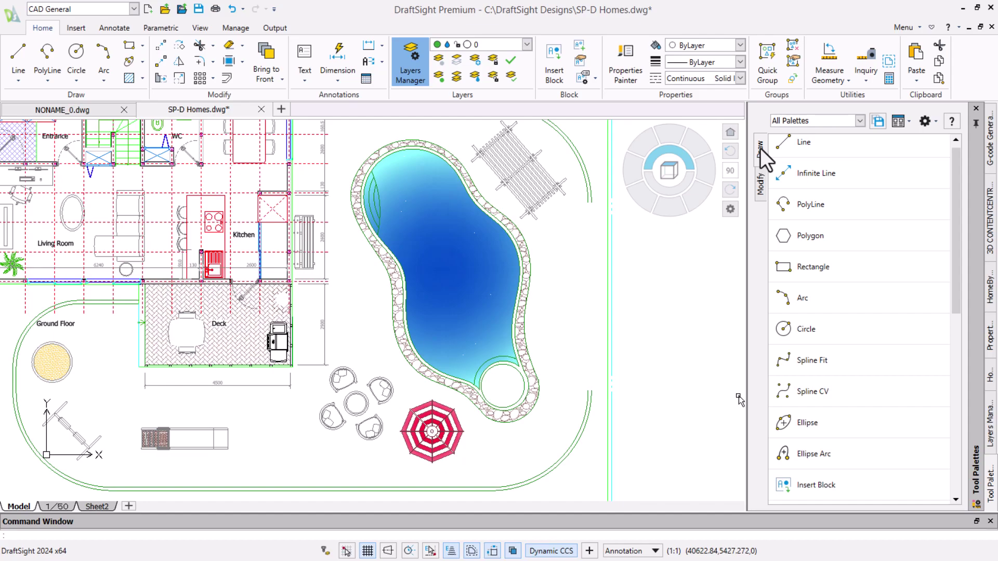
Create a new palette group named 'Landscape' in the palette customization settings
click(935, 126)
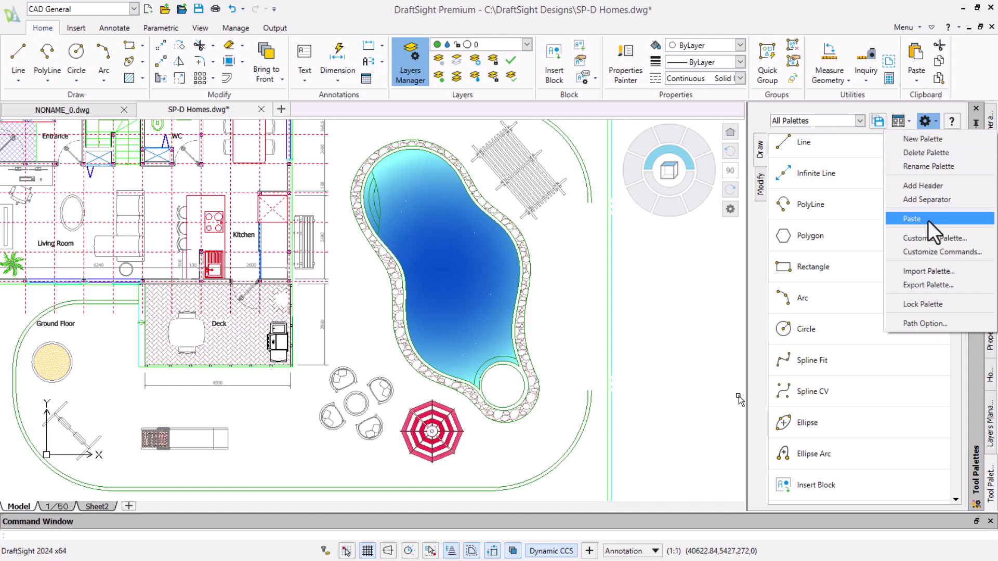
click(946, 239)
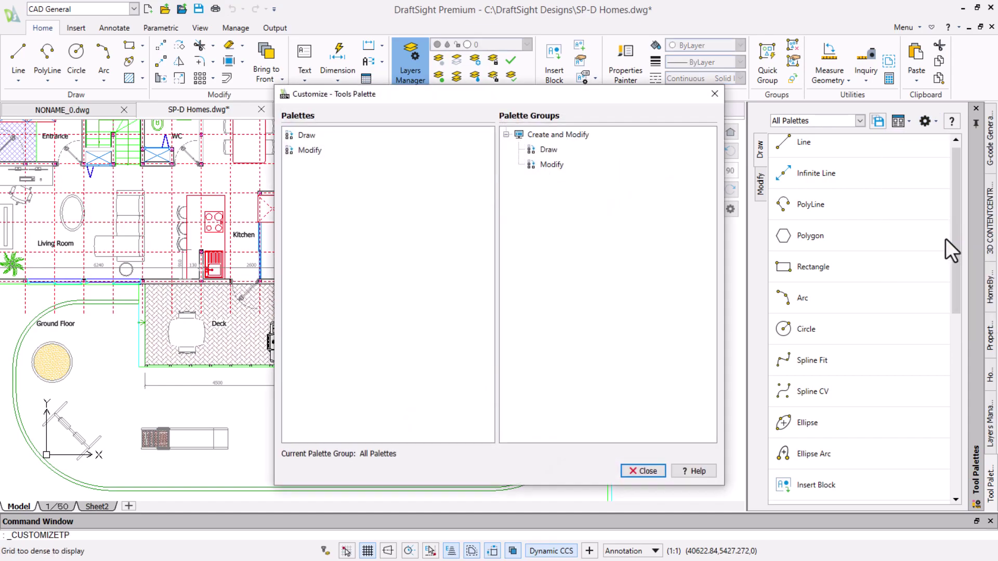
right_click(581, 221)
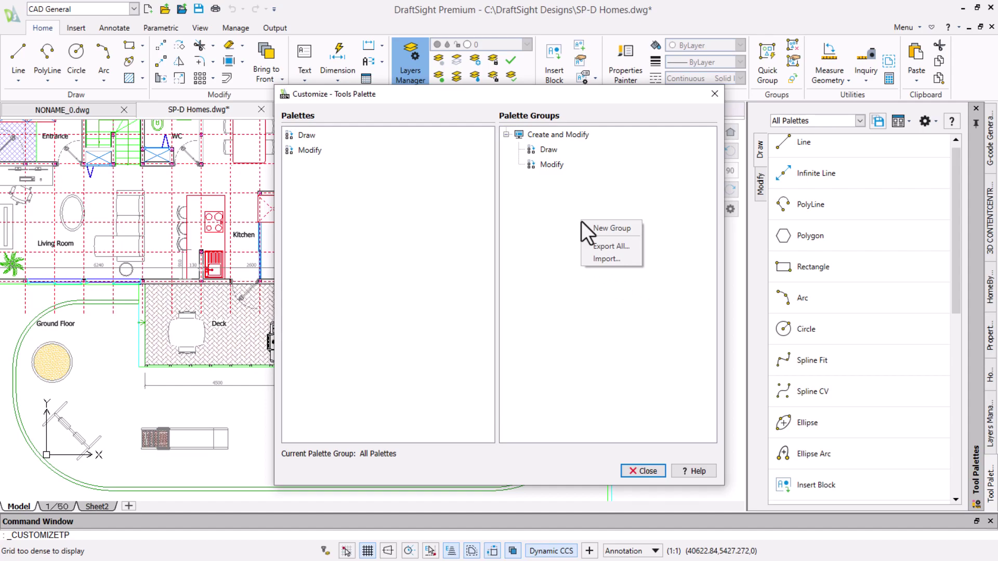
click(603, 227)
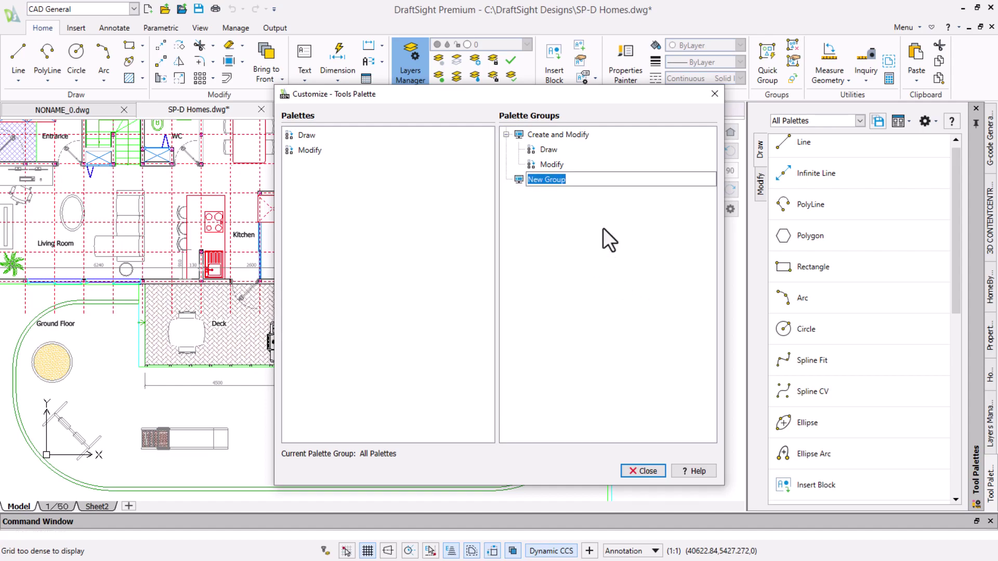
text(La)
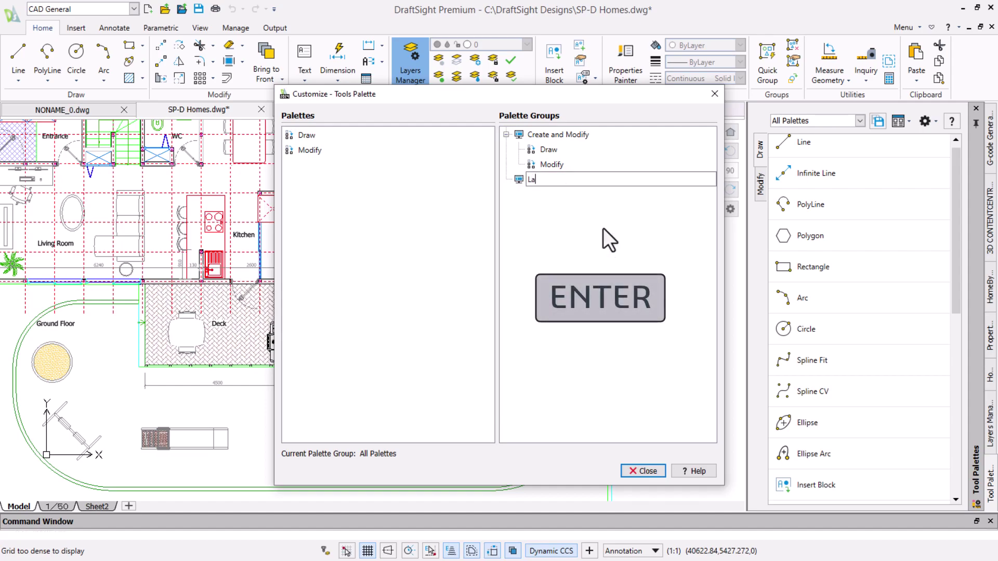
text(ndscape)
key(Return)
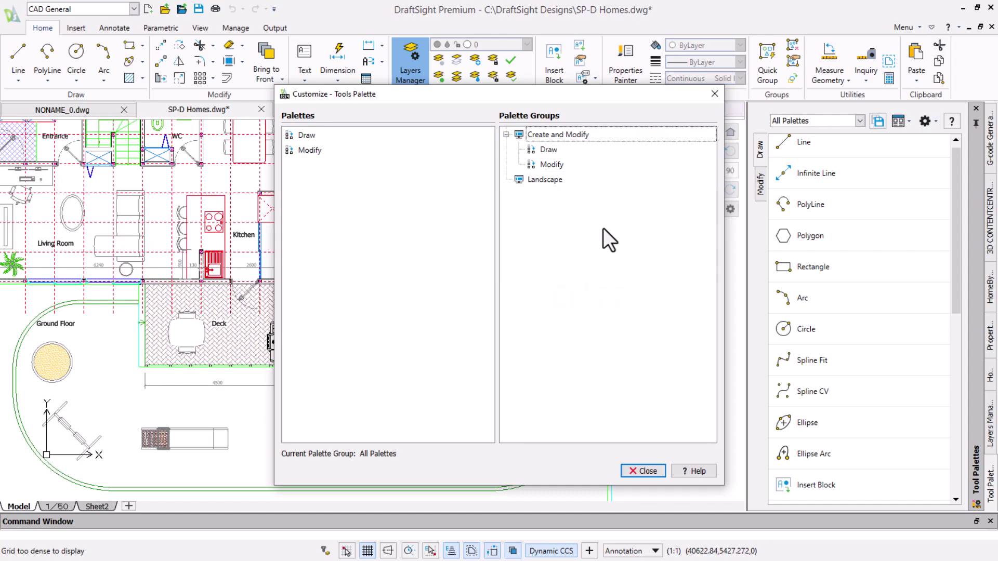
Create a new palette named 'Custom' and place it under the Landscape group
right_click(329, 203)
click(333, 209)
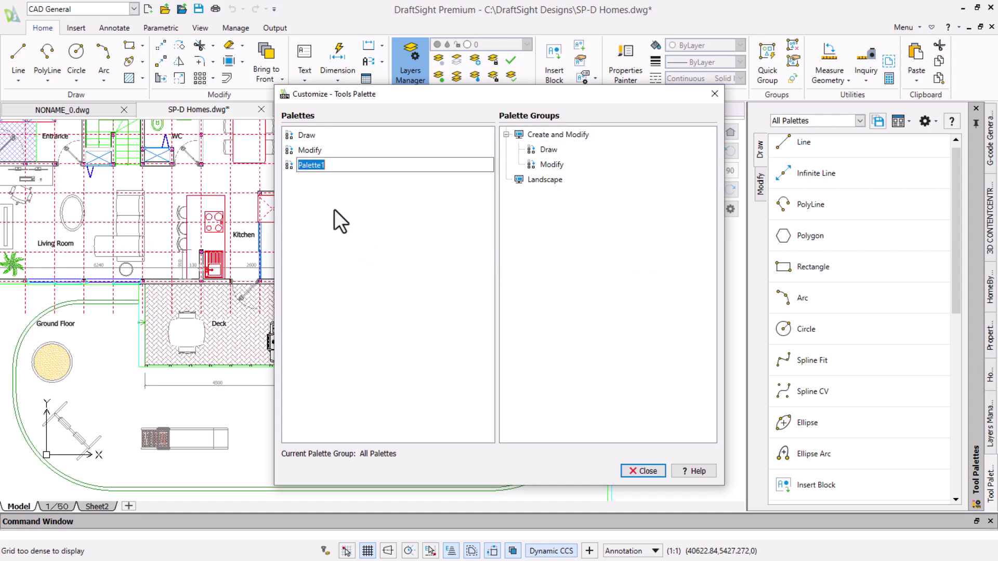
text(Custom)
key(Return)
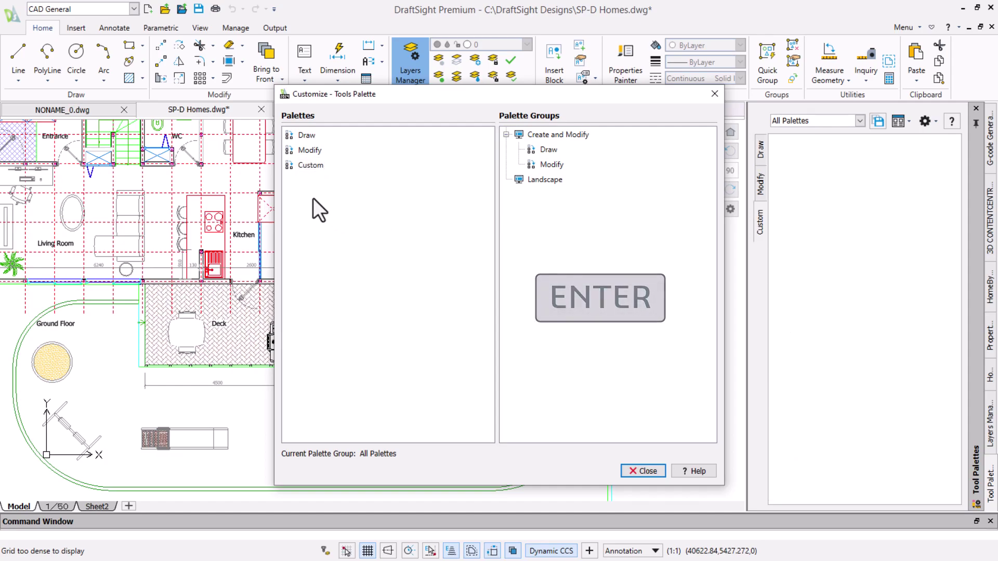
drag(304, 167, 575, 188)
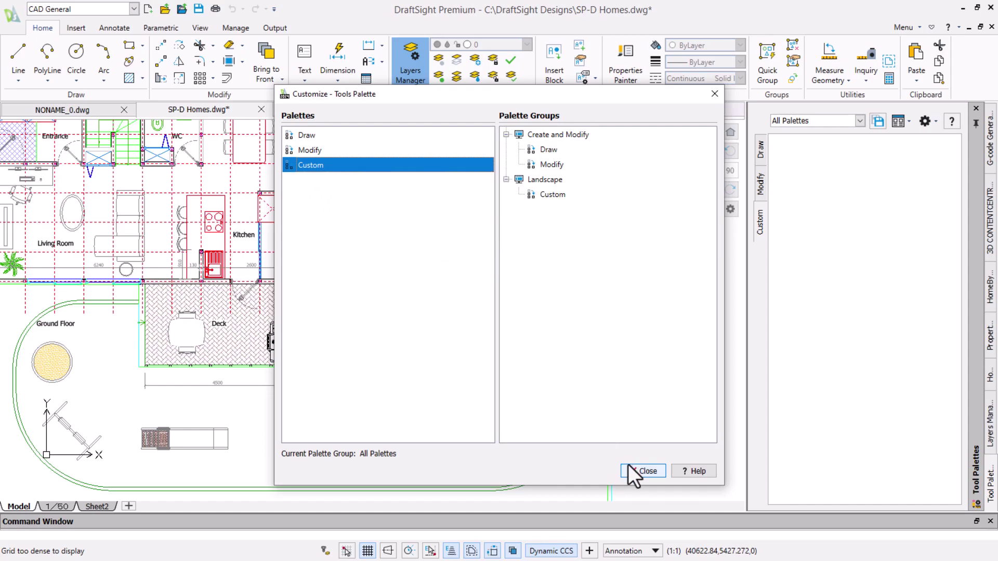
Close the customization window and display the Landscape palette group with its empty Custom palette
click(643, 471)
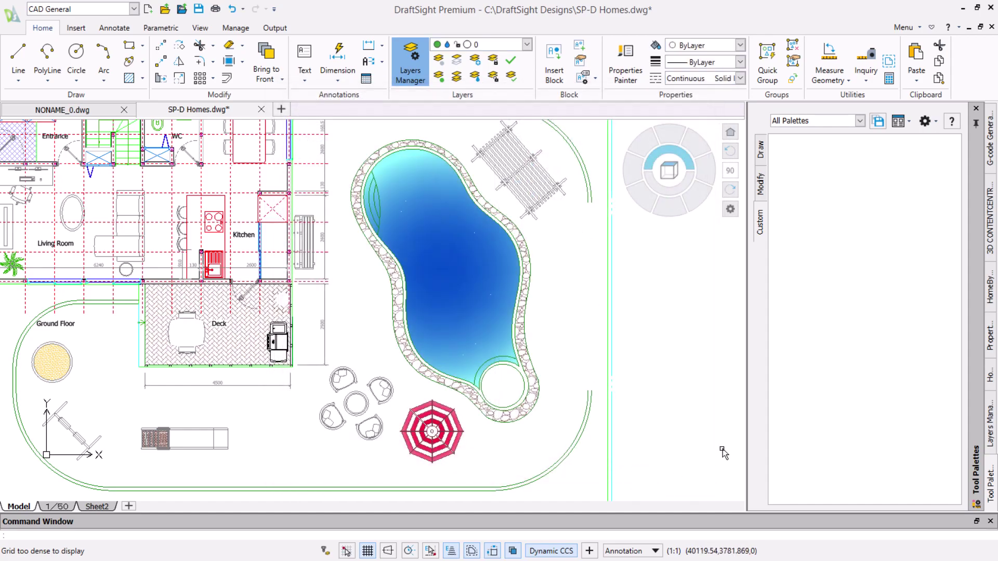
click(860, 121)
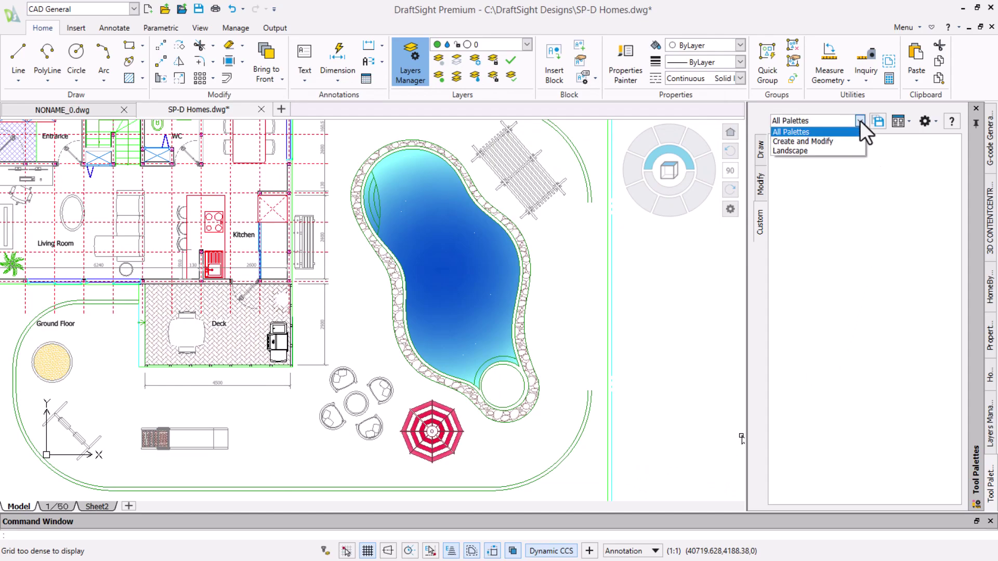
click(859, 150)
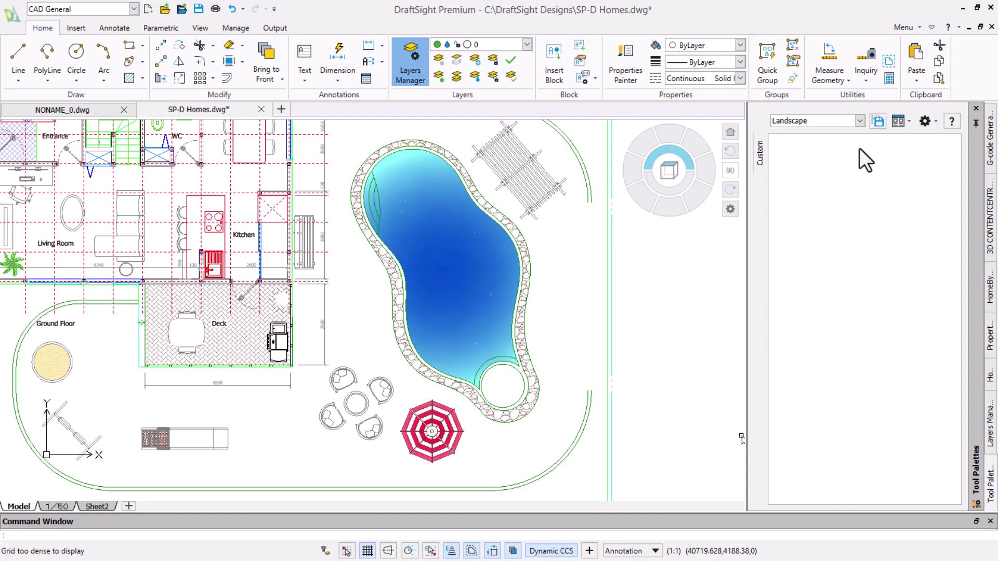
Search Customize Commands for INSER and add Insert Block to the Landscape tool palette
right_click(859, 147)
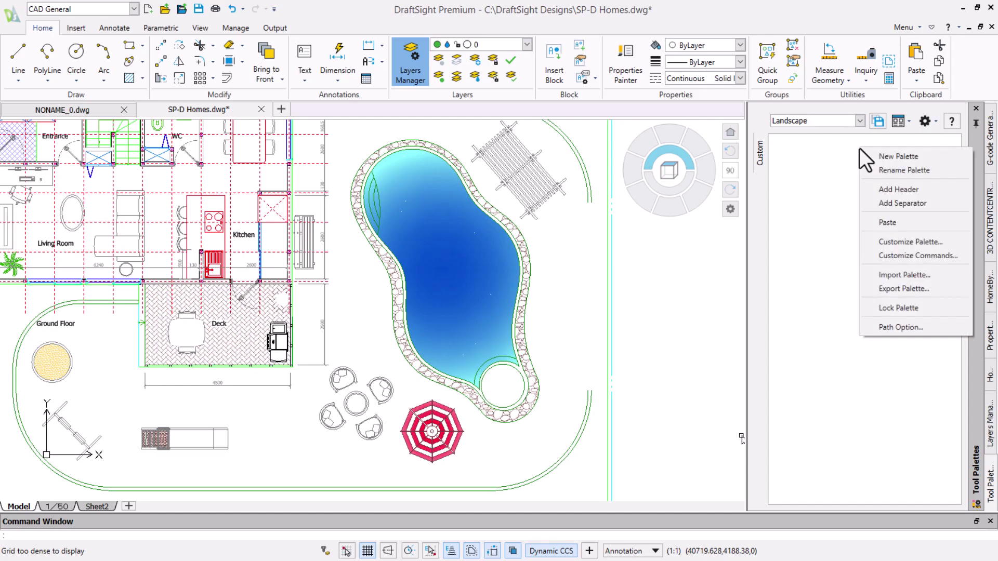
click(878, 256)
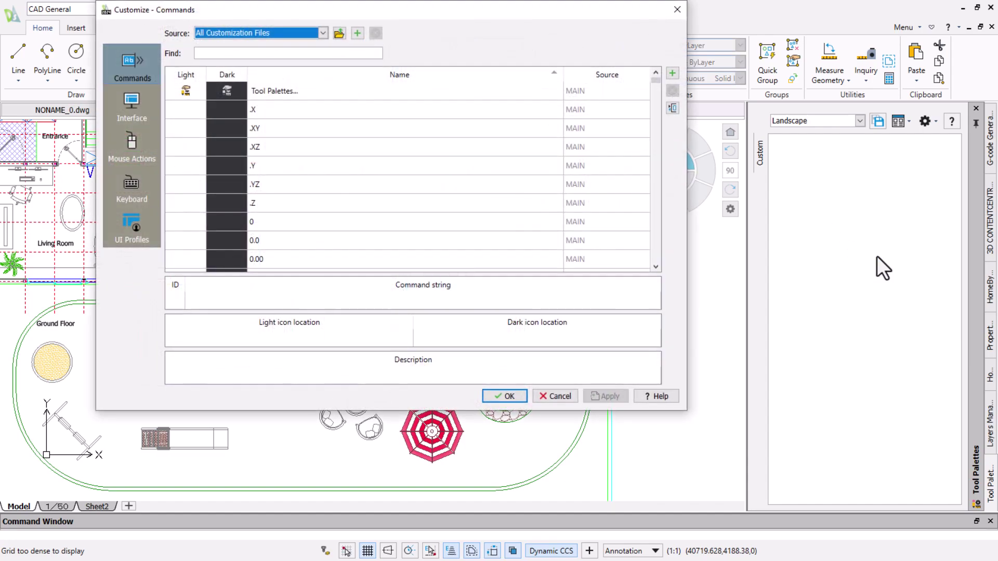
click(271, 54)
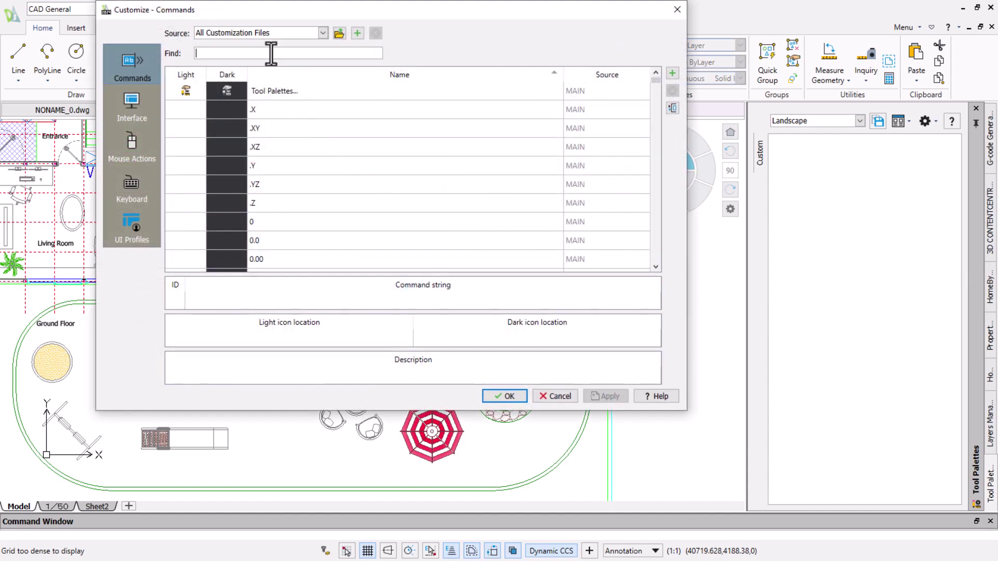
text(INSER)
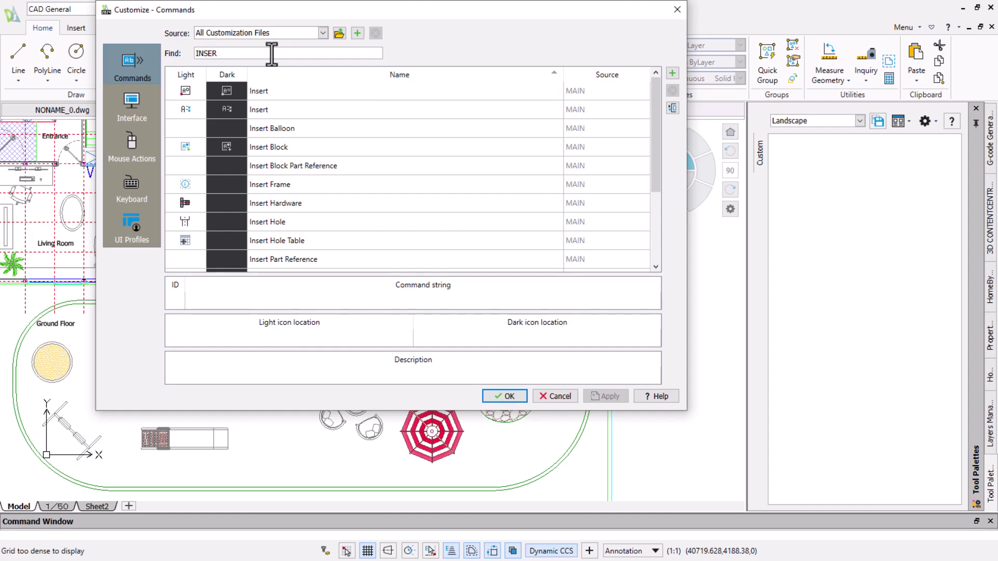
click(282, 146)
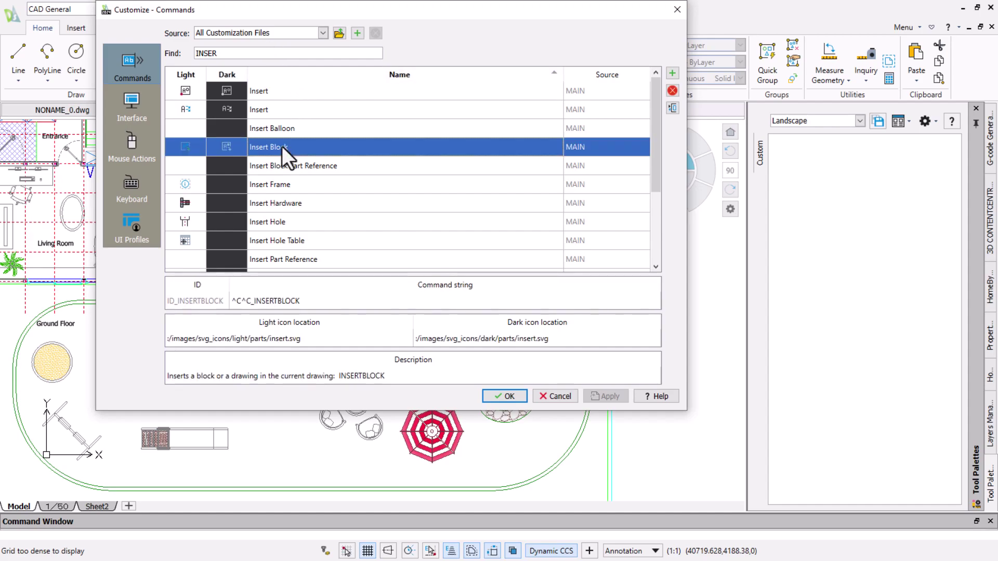
right_click(281, 146)
click(309, 228)
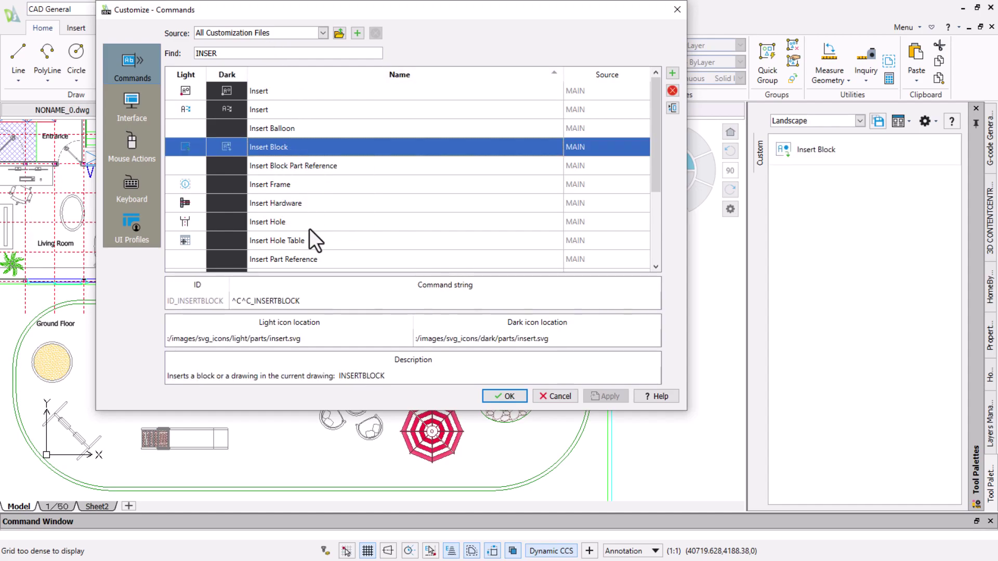
Search for LINE and add the Line command to the Landscape tool palette
double_click(208, 53)
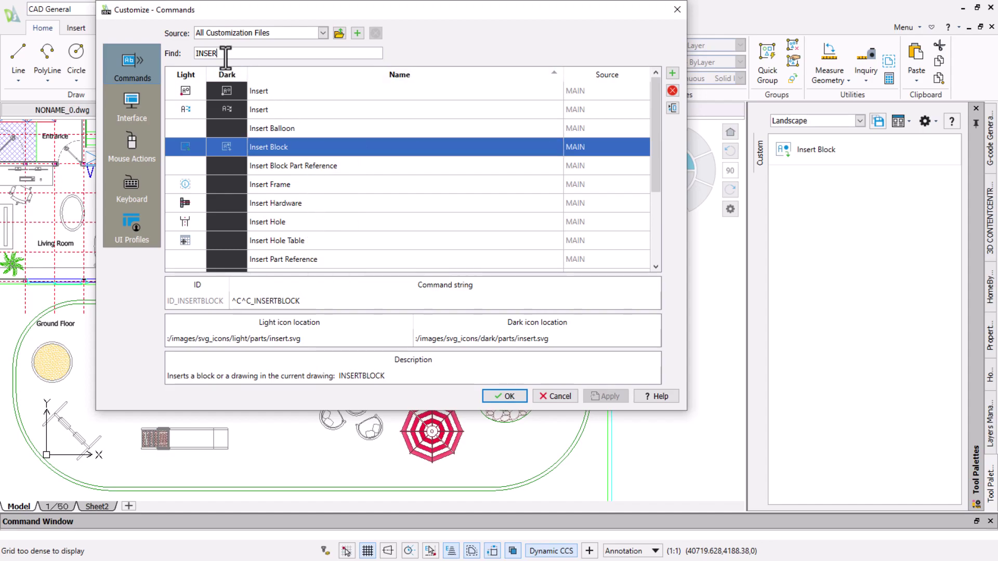
text(LINE)
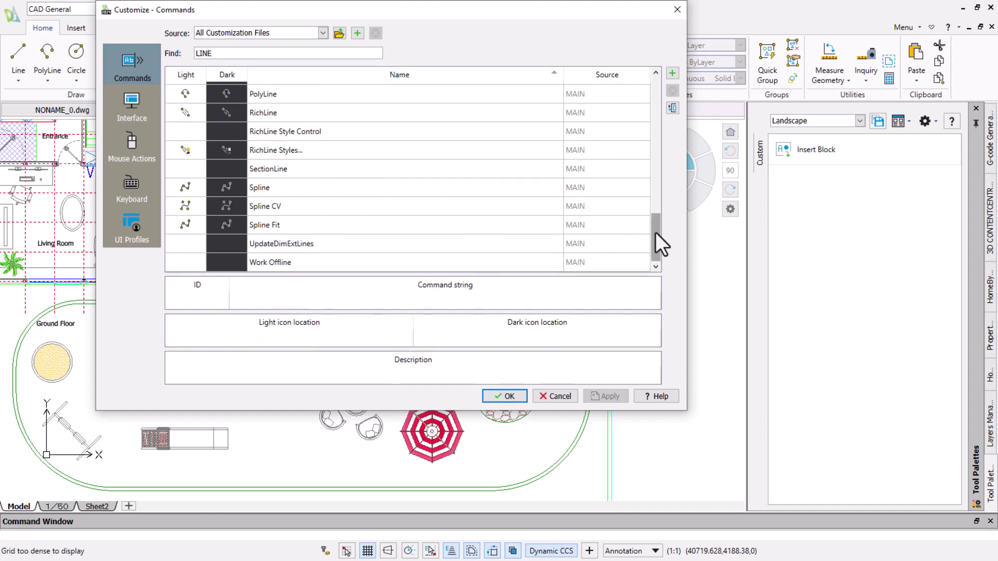
drag(656, 232, 668, 141)
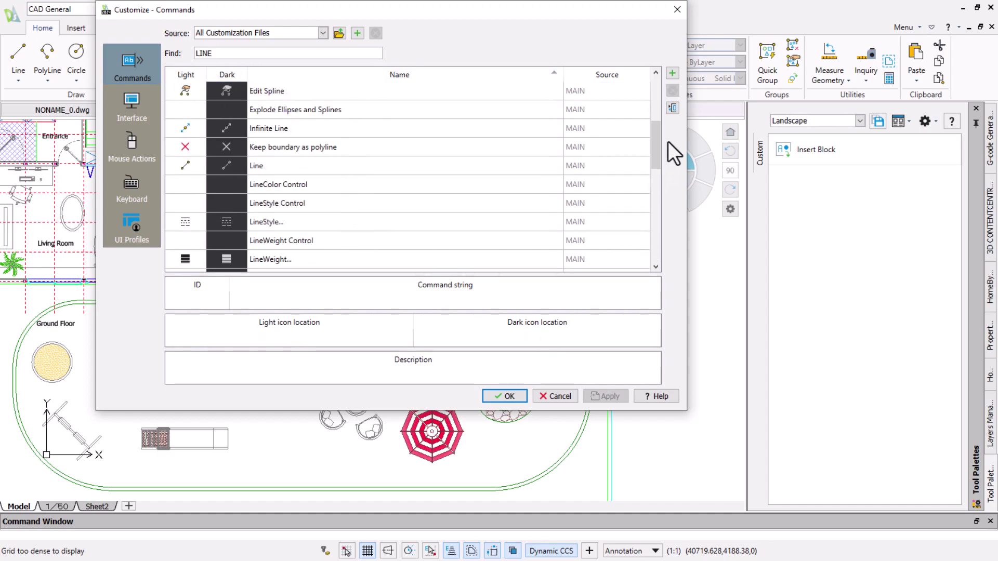
right_click(313, 164)
click(361, 245)
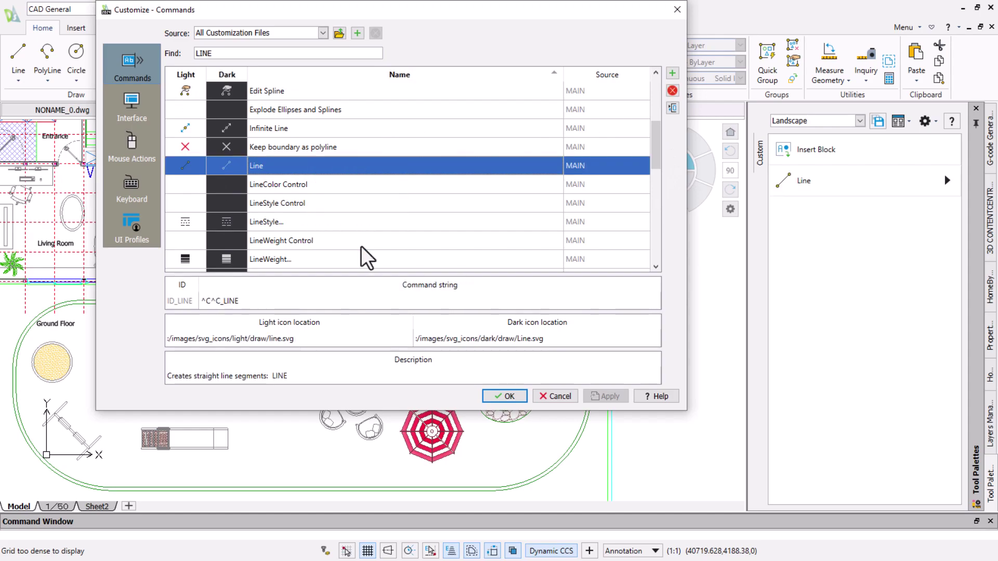
Close the commands dialog and draw a vertical line between the border's two arc ends using the palette Line tool
click(508, 396)
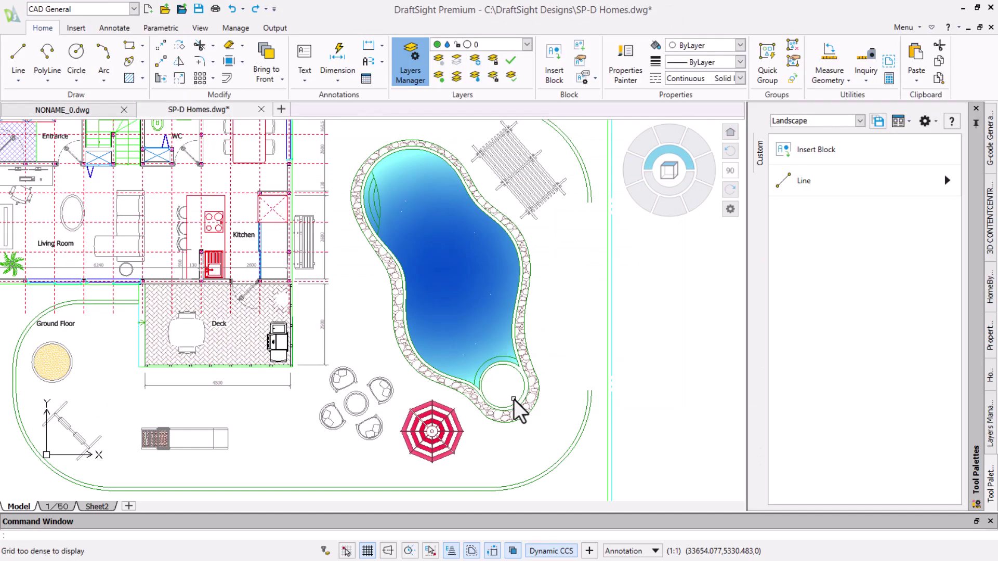
click(827, 188)
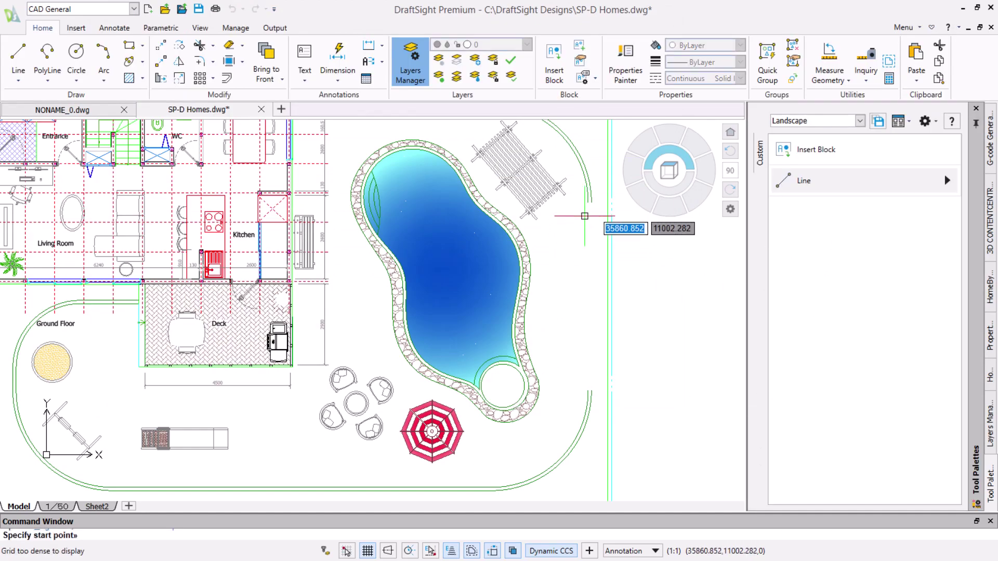
click(589, 202)
click(588, 391)
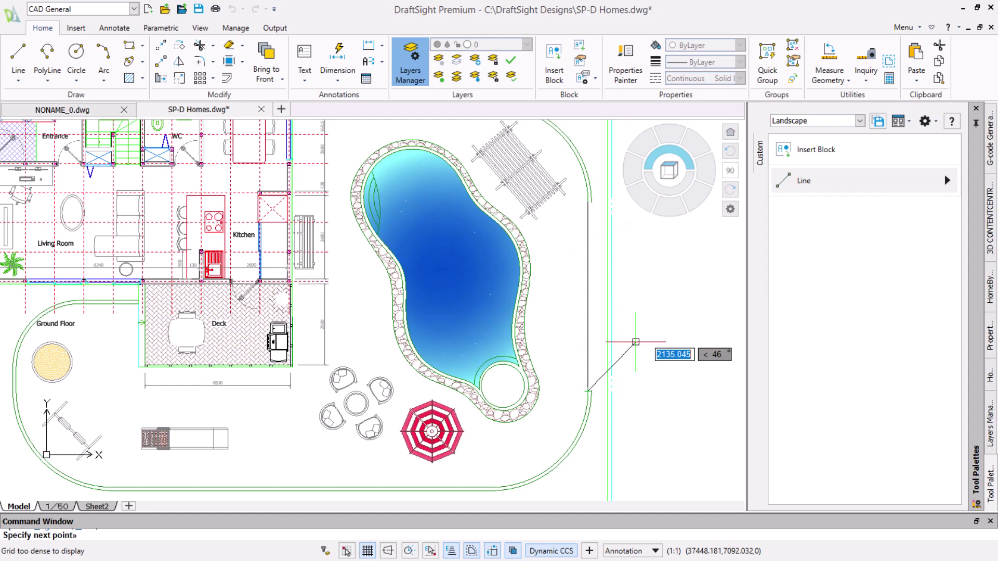
key(Return)
click(587, 303)
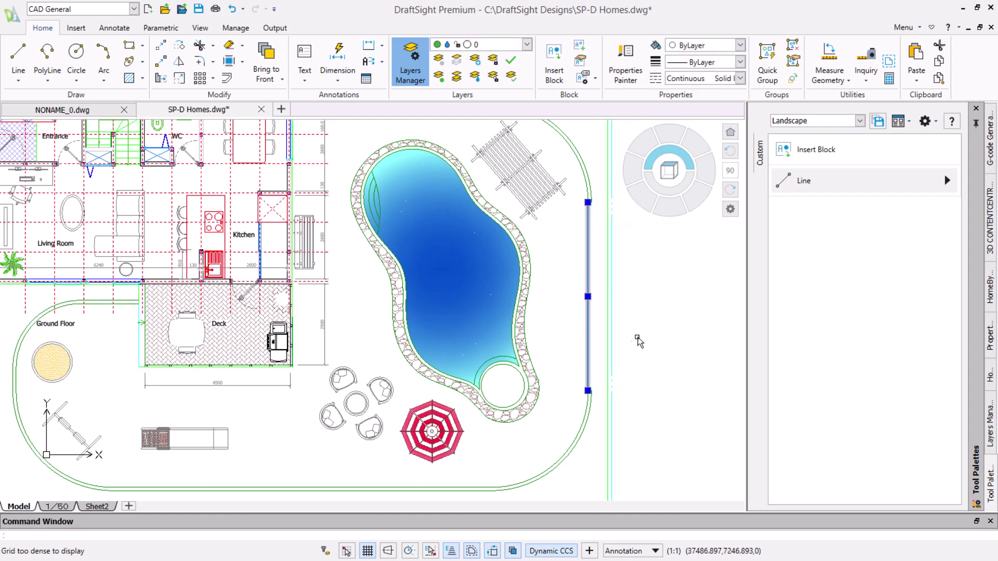
Change the new vertical line's layer to Landscape in Properties, then deselect it
click(989, 332)
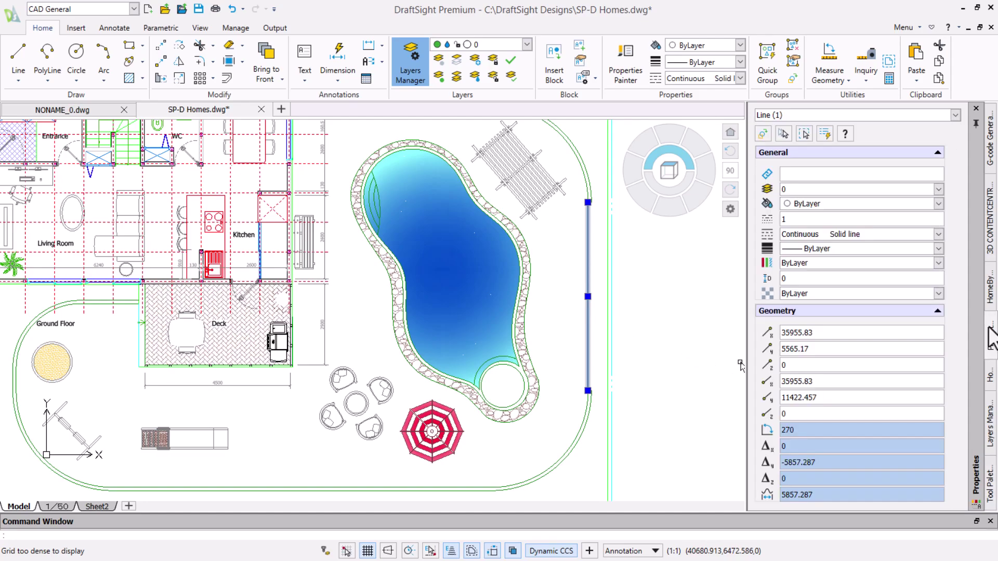
click(803, 191)
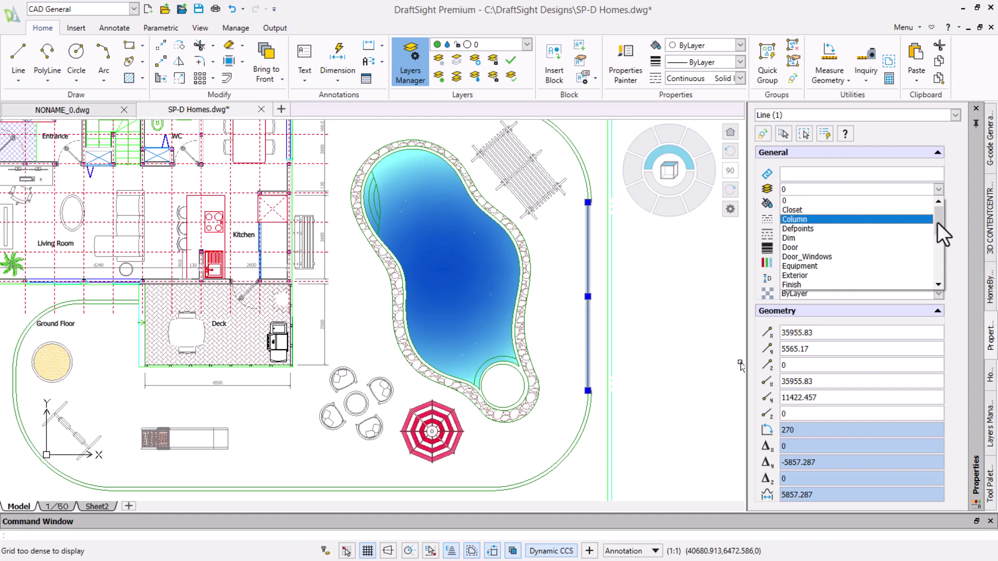
drag(938, 222, 909, 251)
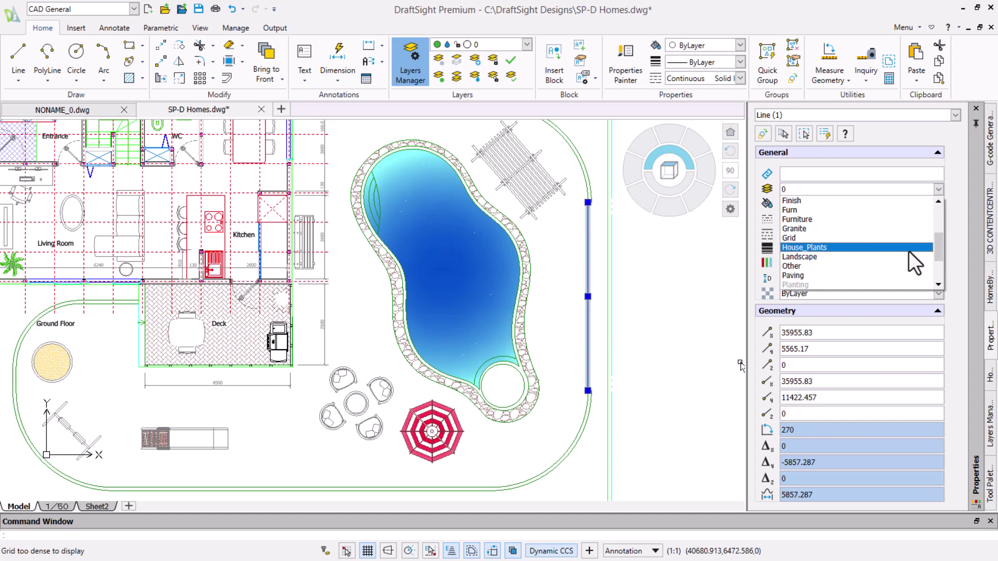
click(844, 257)
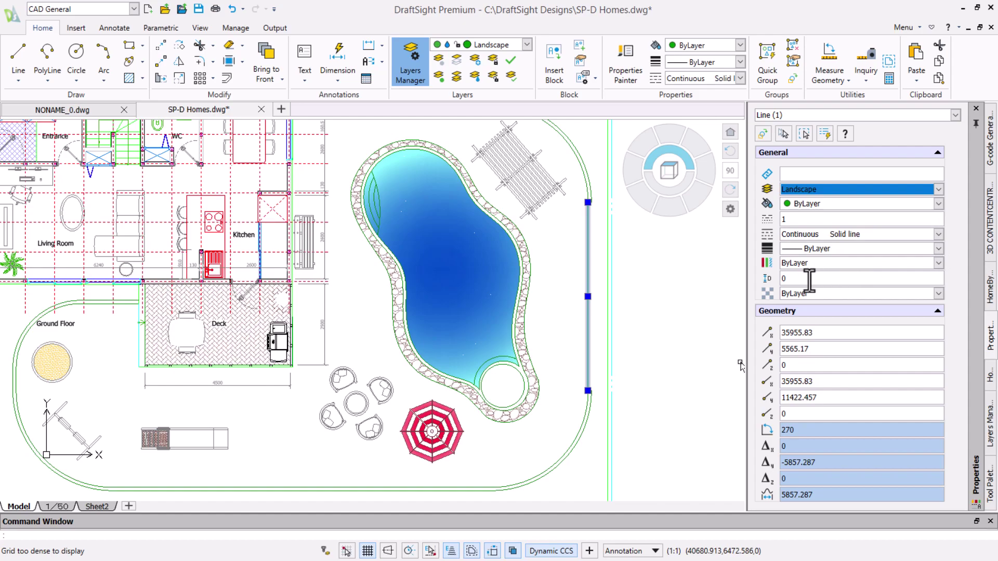
key(Escape)
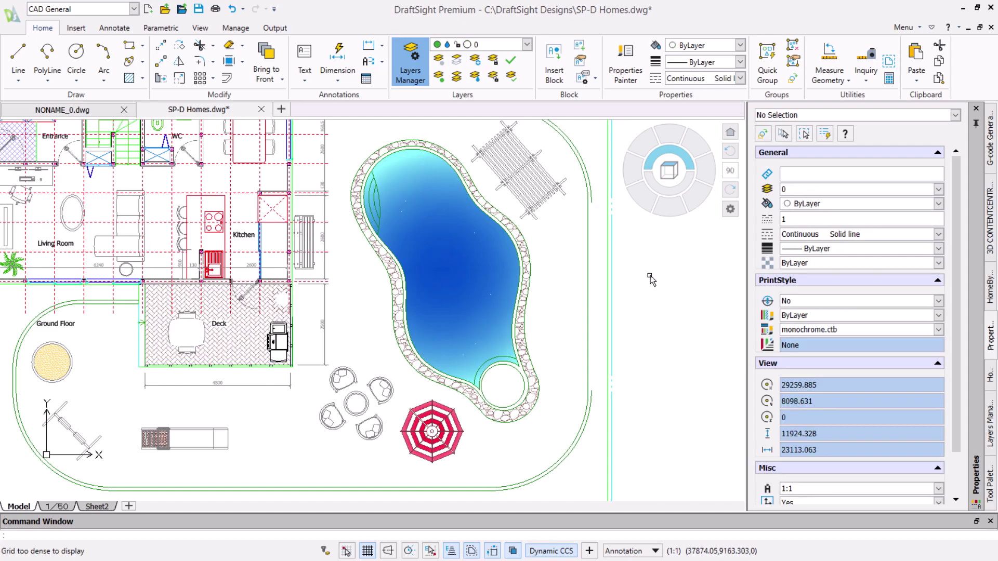
Set the palette Line tool's properties to Layer Landscape and LineColor ByLayer
click(989, 483)
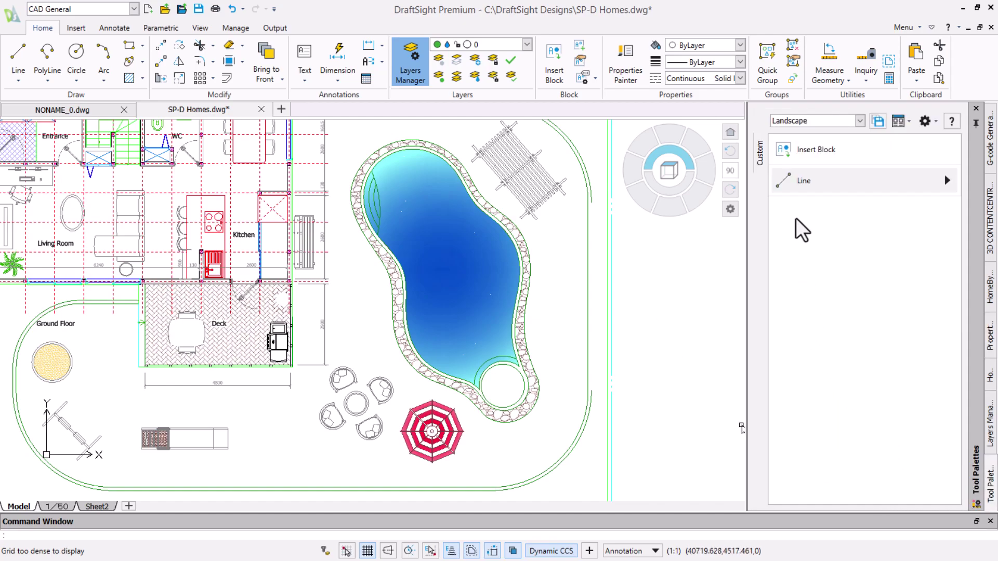
right_click(805, 190)
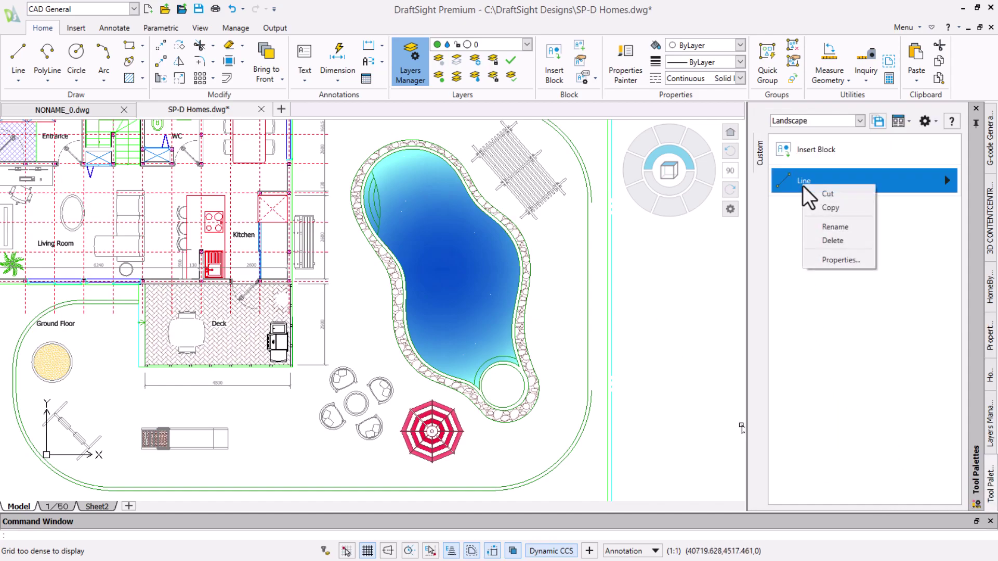
click(841, 260)
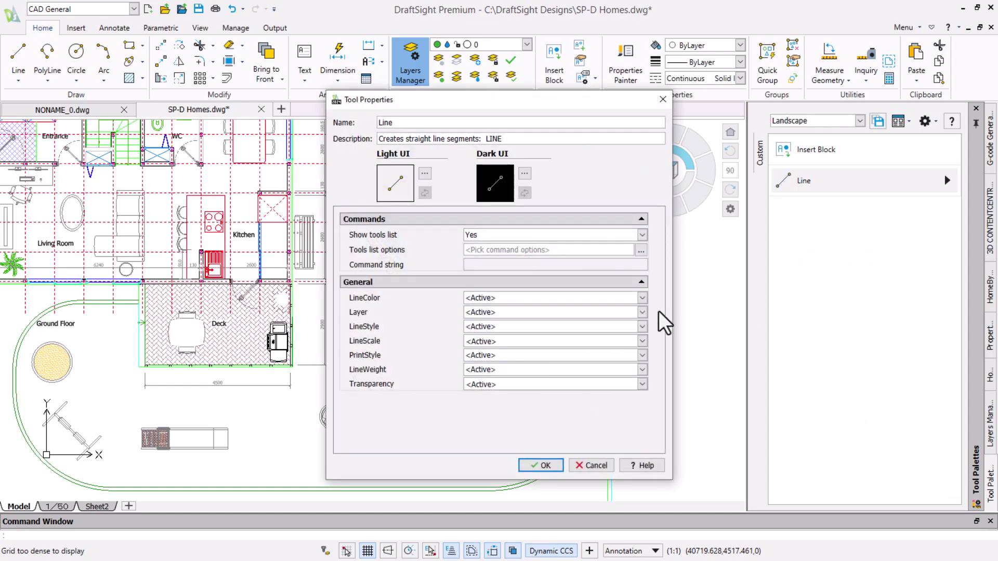
click(643, 312)
drag(645, 325, 647, 366)
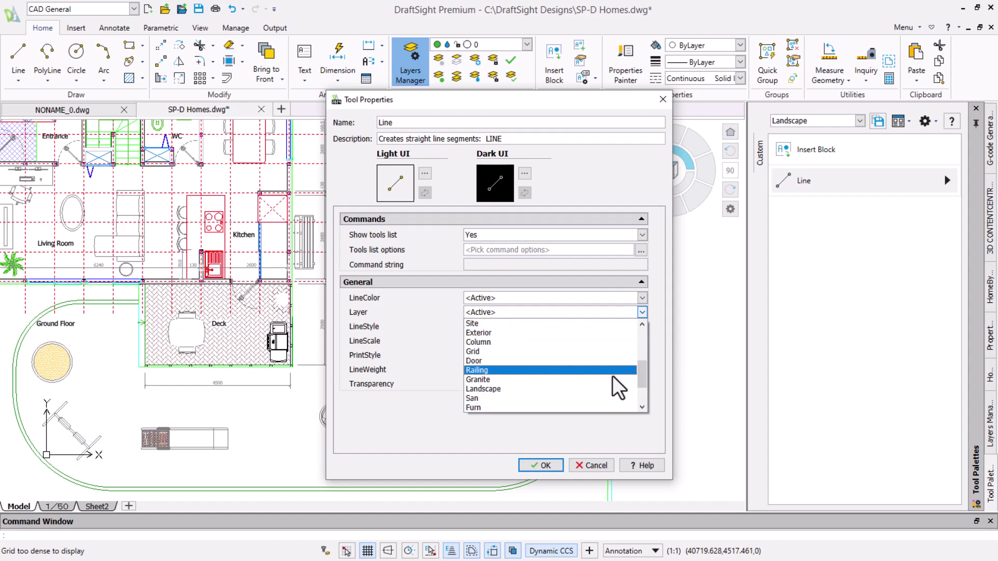
click(593, 399)
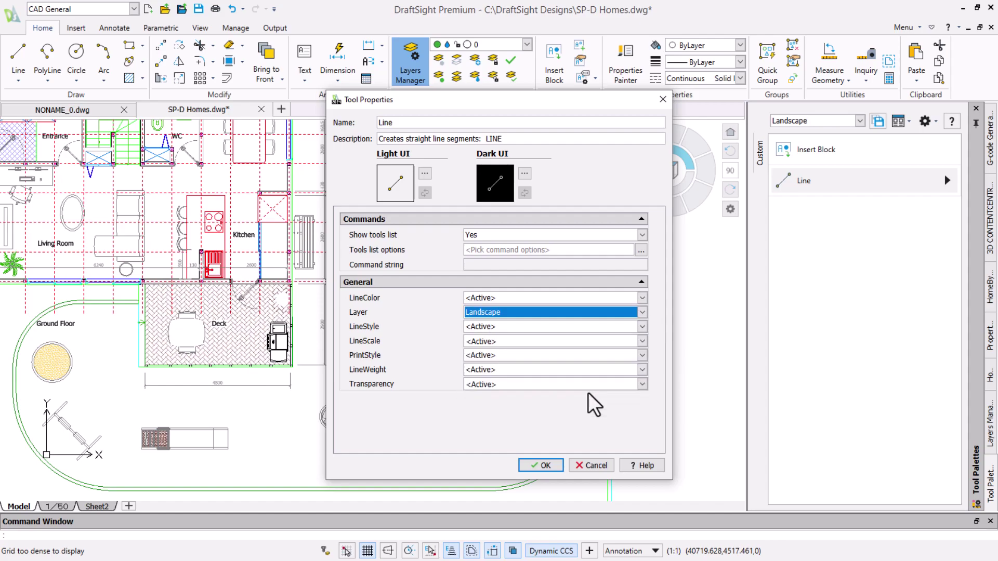
click(643, 298)
click(613, 329)
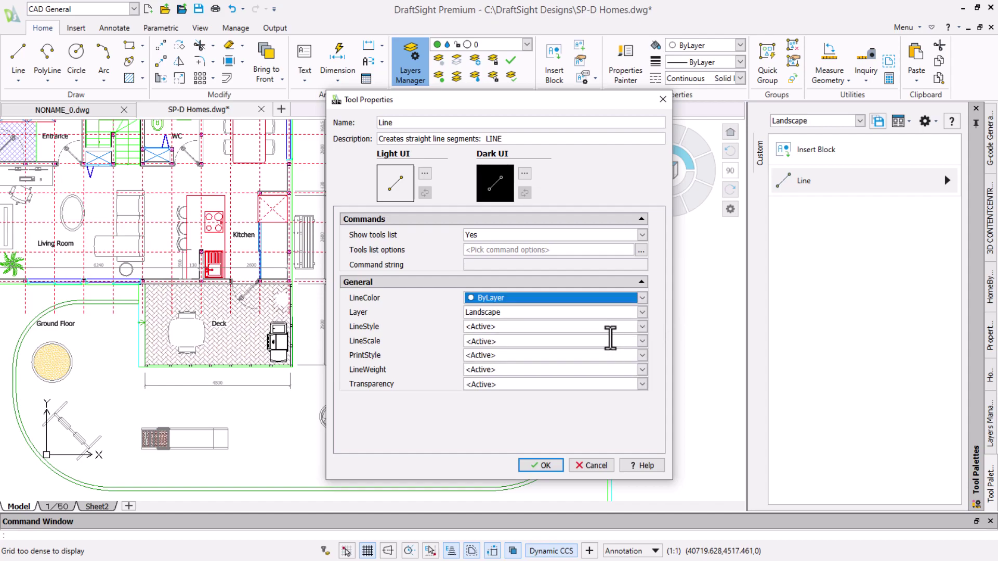
Apply the tool settings and draw a vertical line right of the pool with the palette Line tool
click(559, 466)
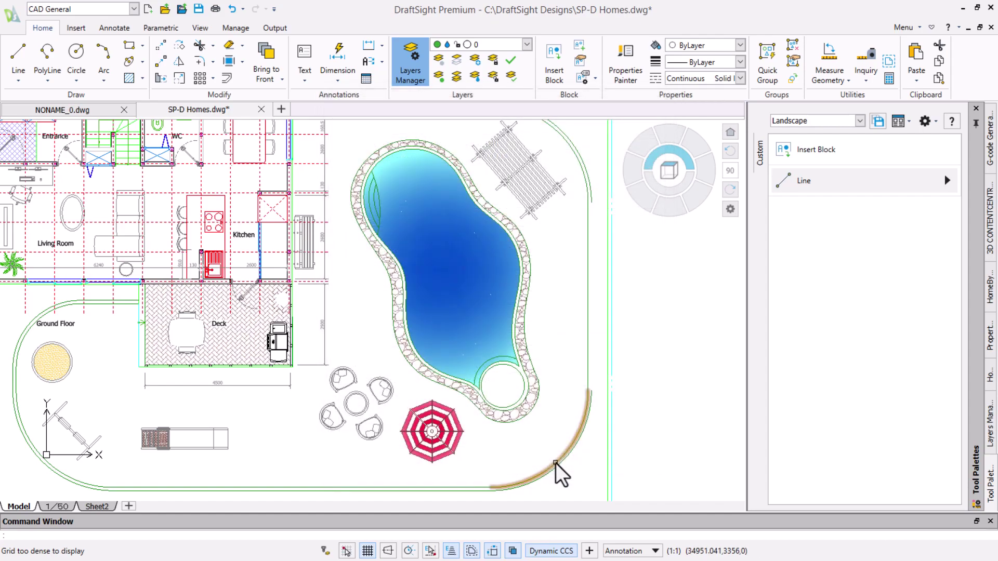
click(789, 185)
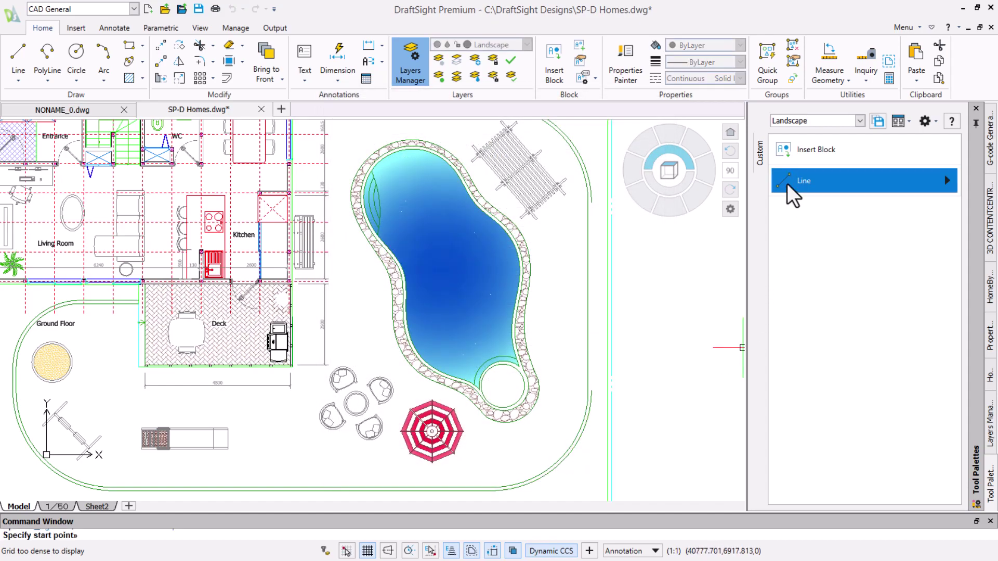
click(591, 202)
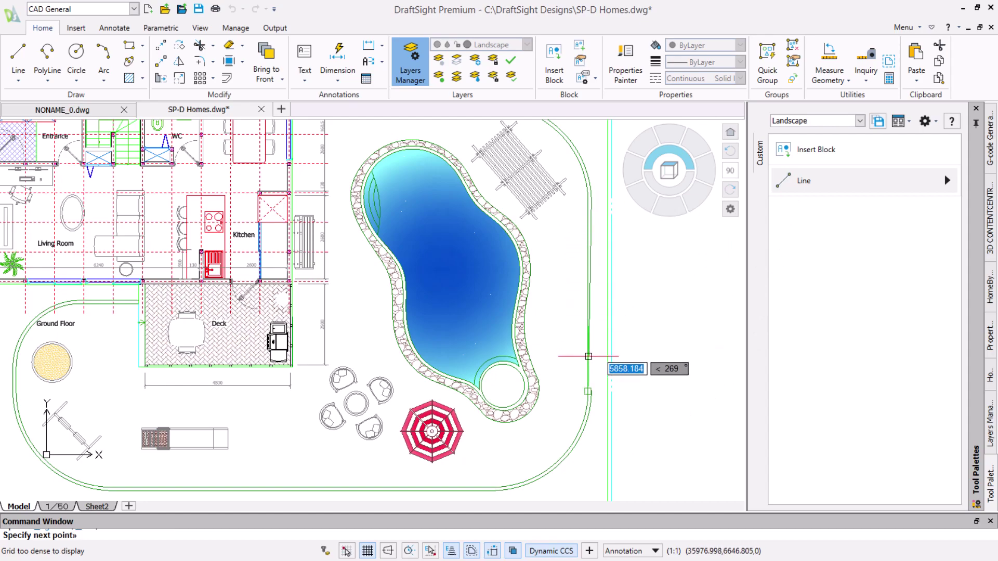
click(602, 367)
key(Return)
Select the new line and verify in Properties that it sits on the Landscape layer
click(591, 358)
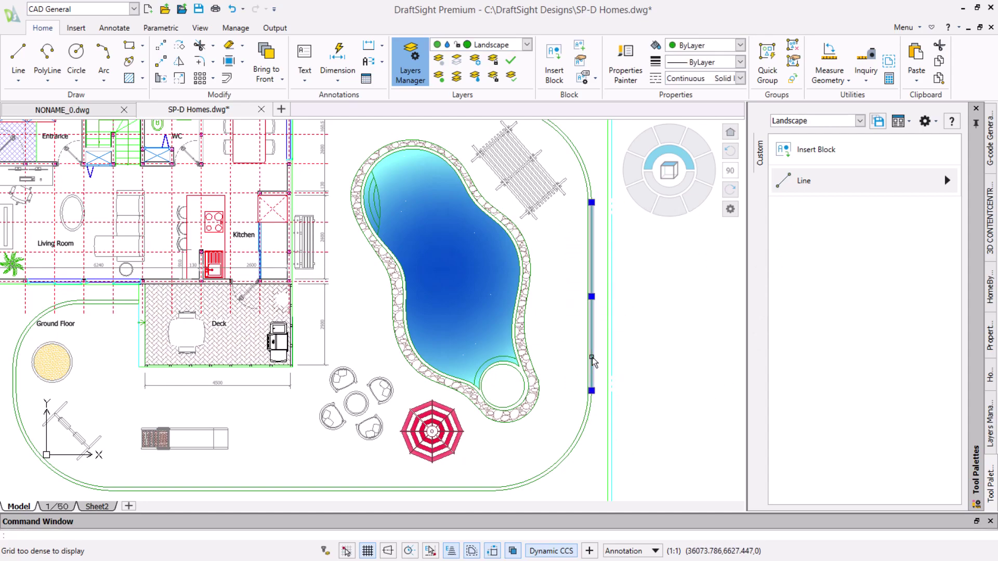
click(990, 341)
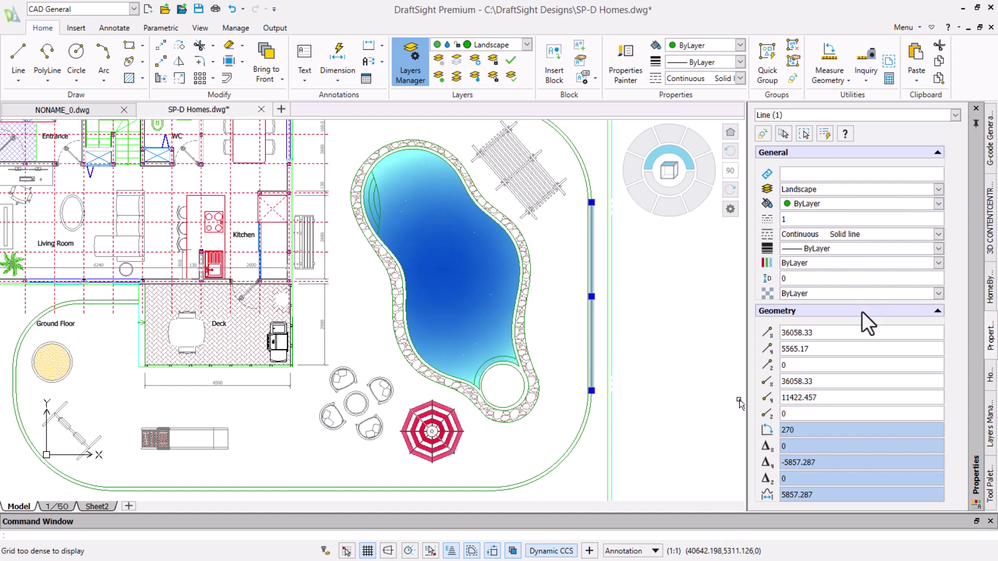
click(990, 470)
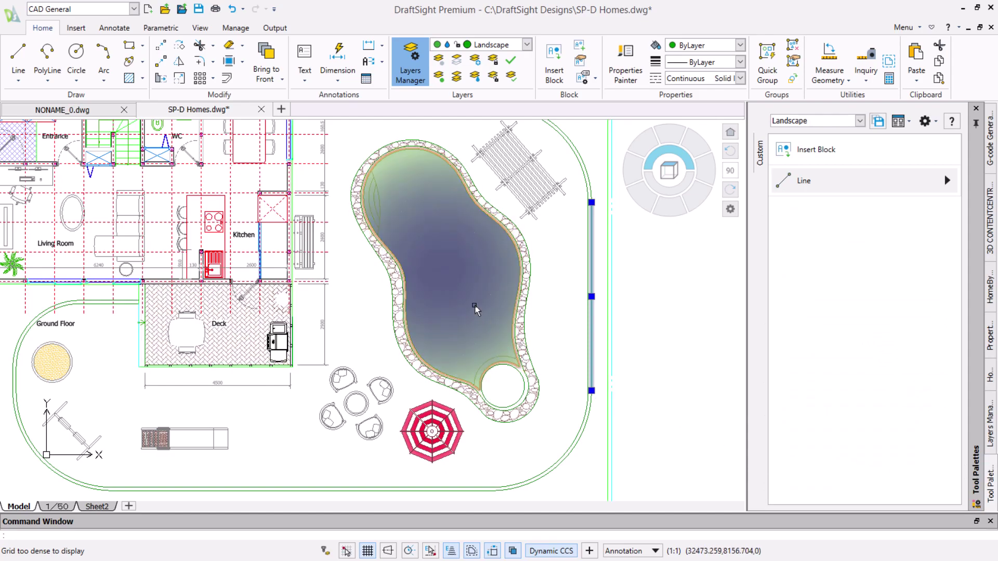
Copy the pool's blue gradient fill to the clipboard and paste it onto the Landscape palette
key(Escape)
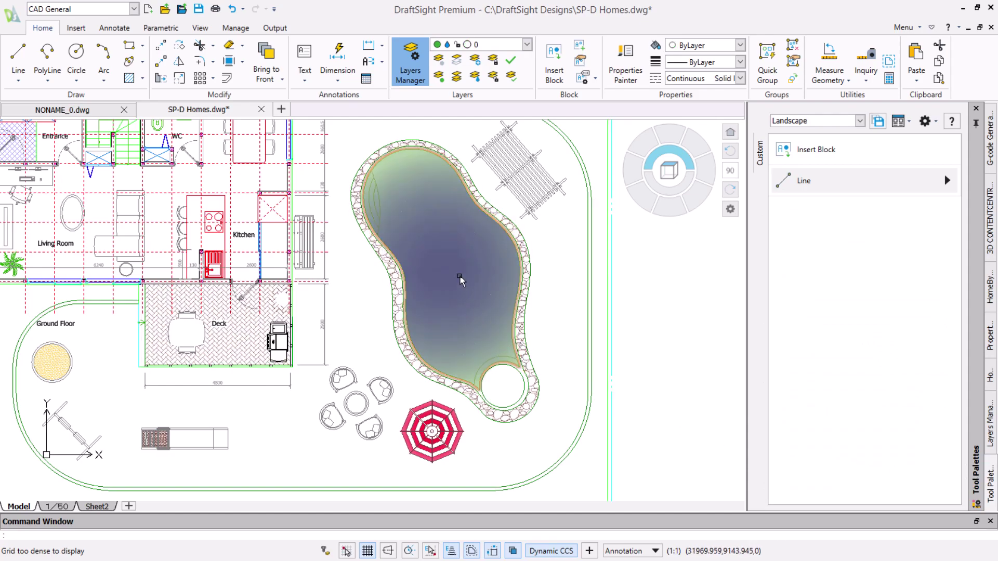
click(459, 278)
right_click(459, 278)
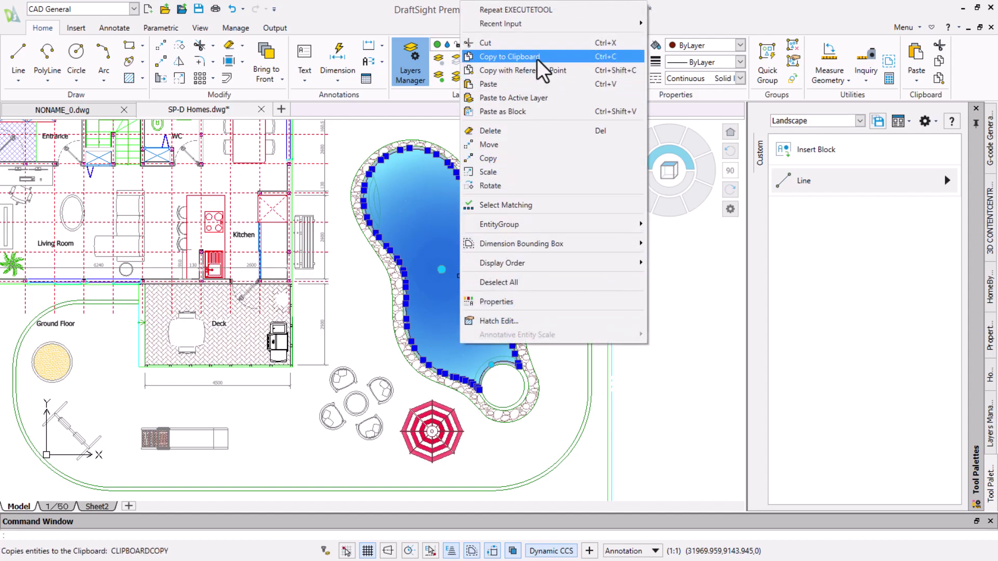
click(507, 57)
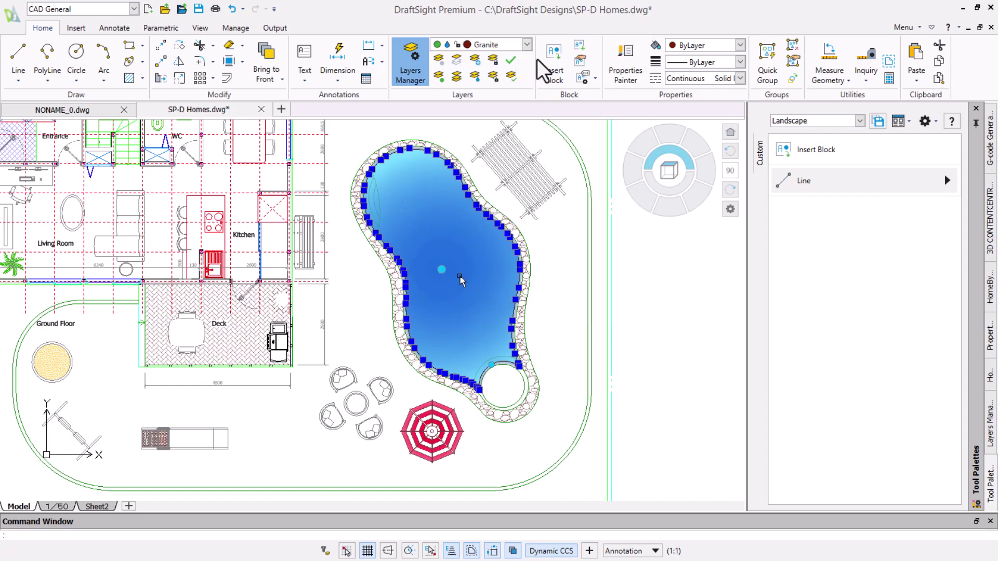
right_click(823, 303)
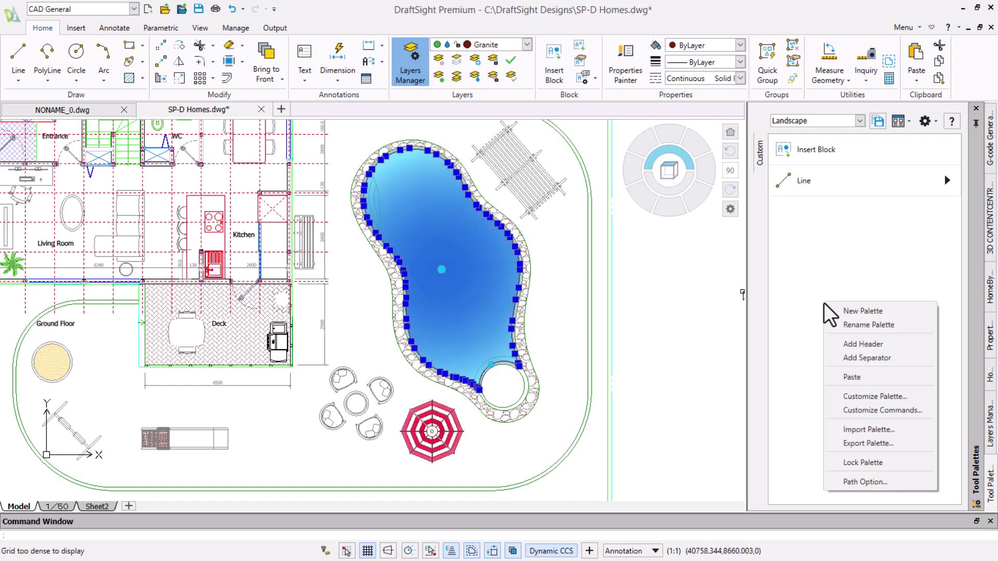
click(865, 379)
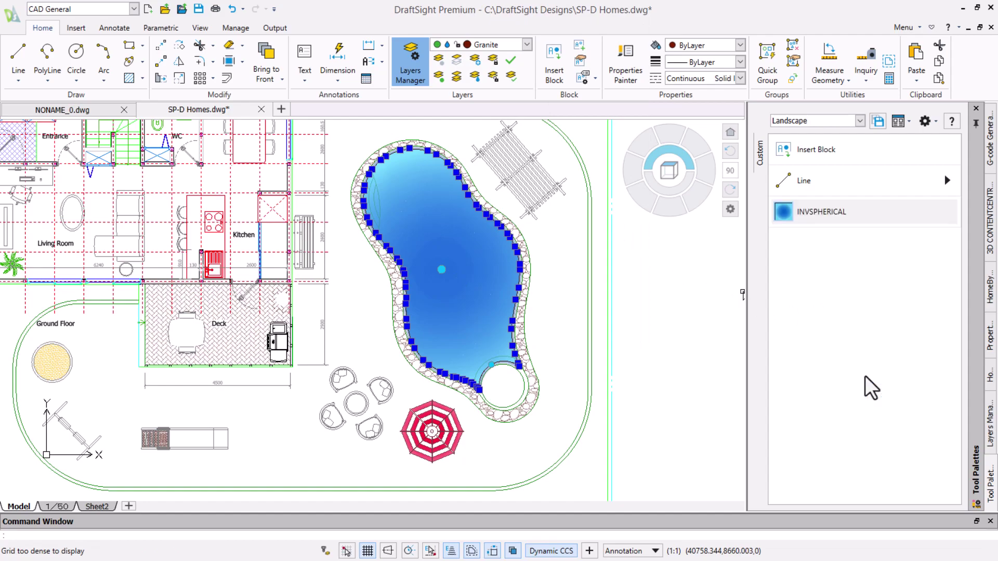
Rename the pasted INVSPHERICAL palette tool to POOL_HATCH
click(803, 217)
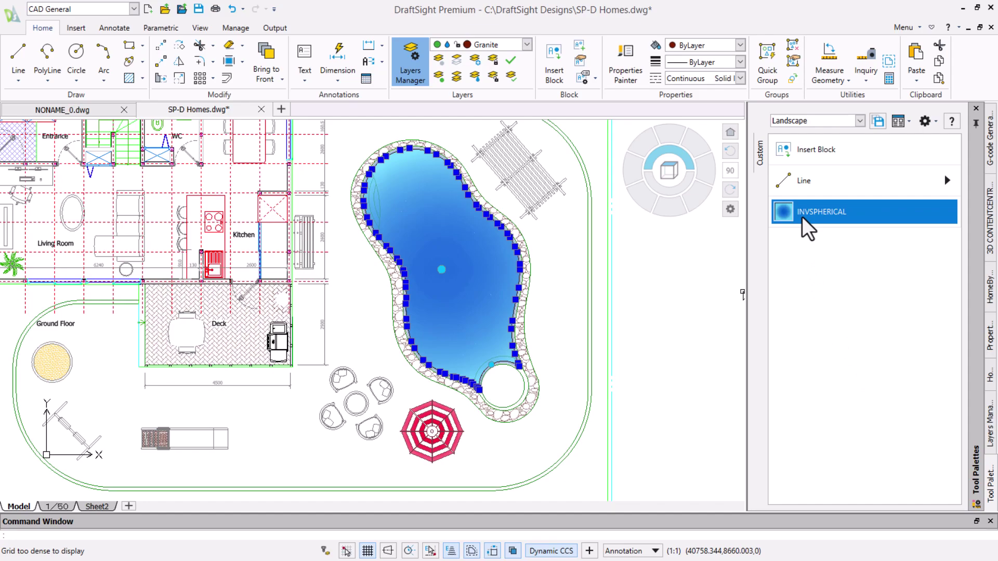
right_click(805, 225)
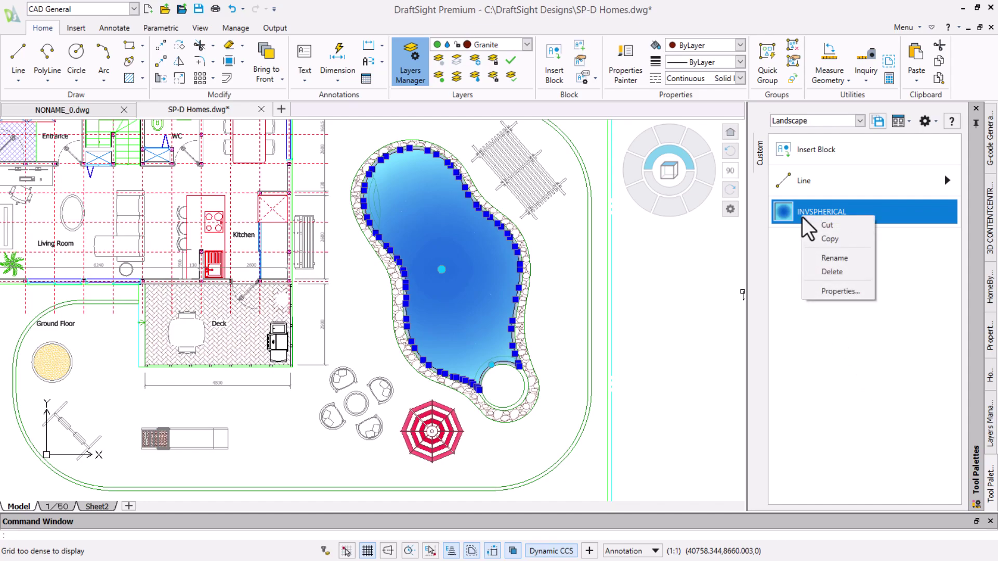
click(812, 256)
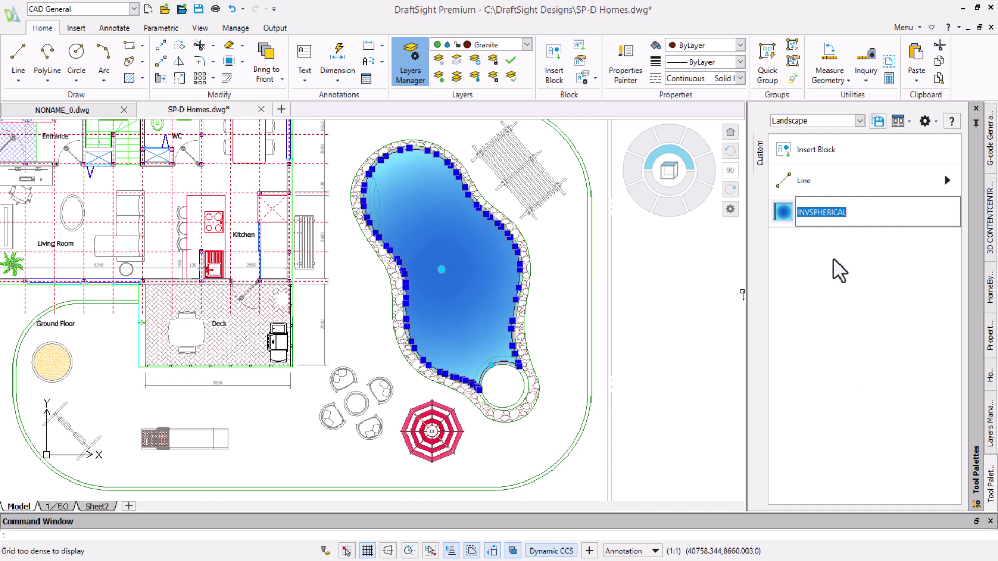
text(POOL_)
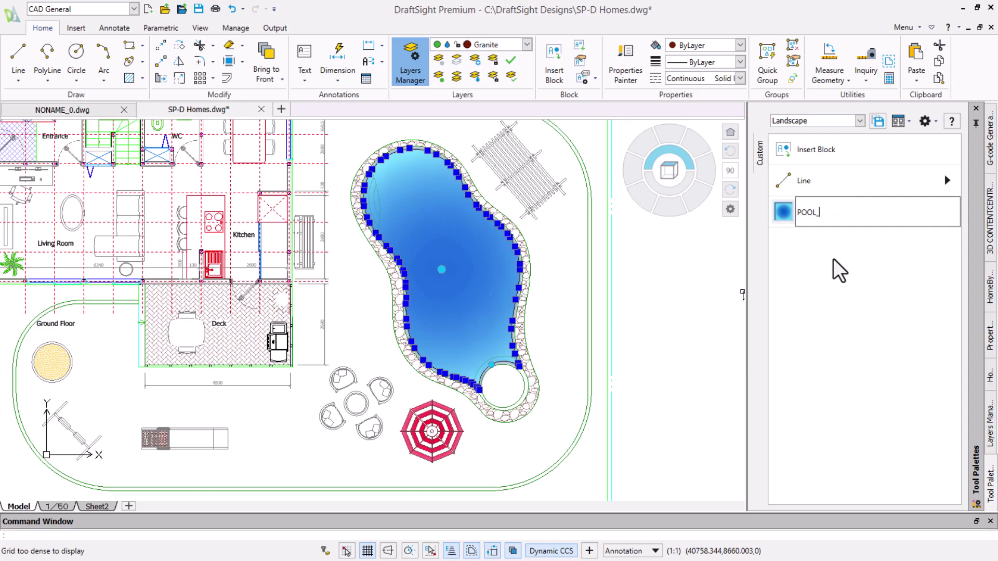
text(HATCH)
key(Return)
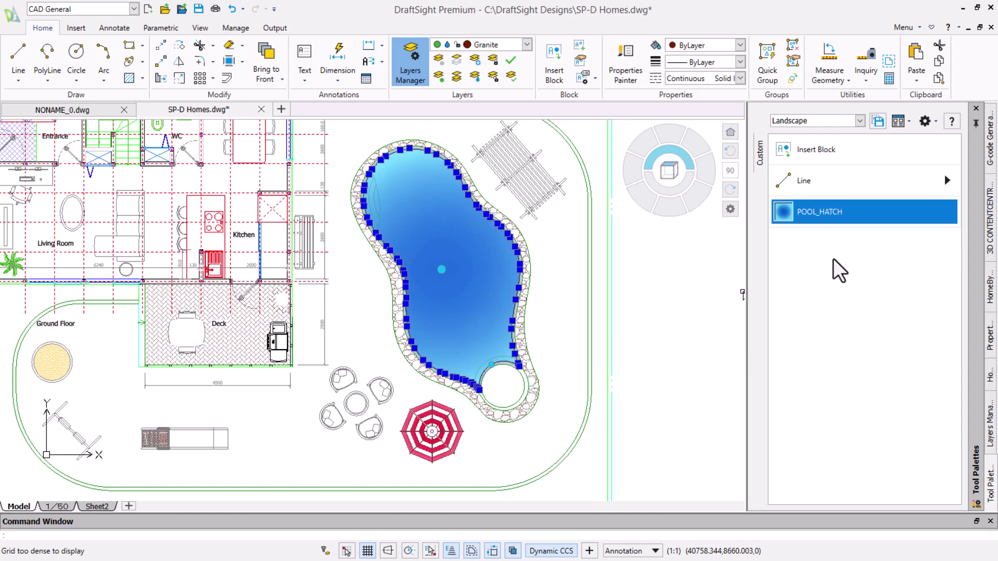
Apply the POOL_HATCH gradient by picking a point inside the small round basin at the pool's lower end
click(786, 215)
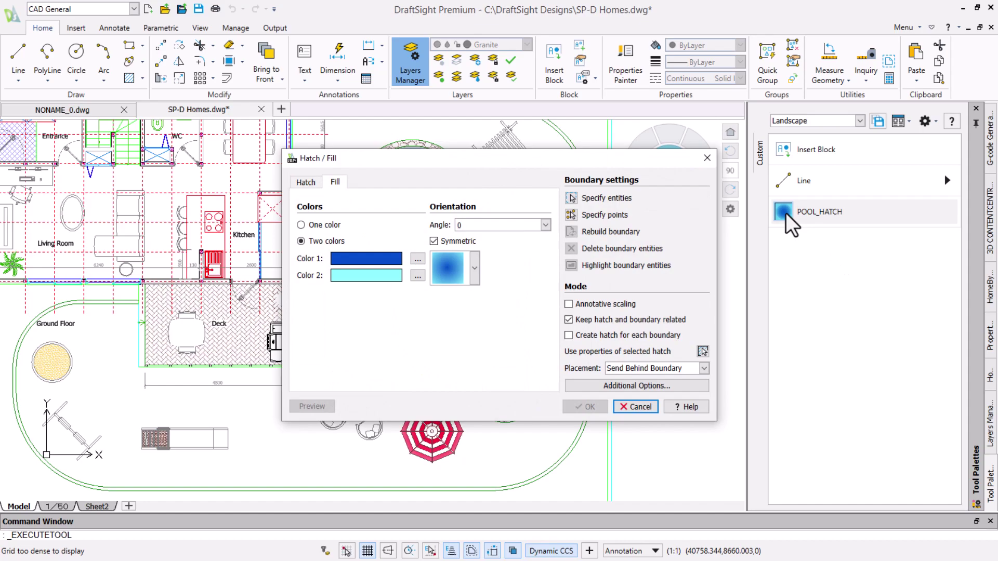
click(571, 214)
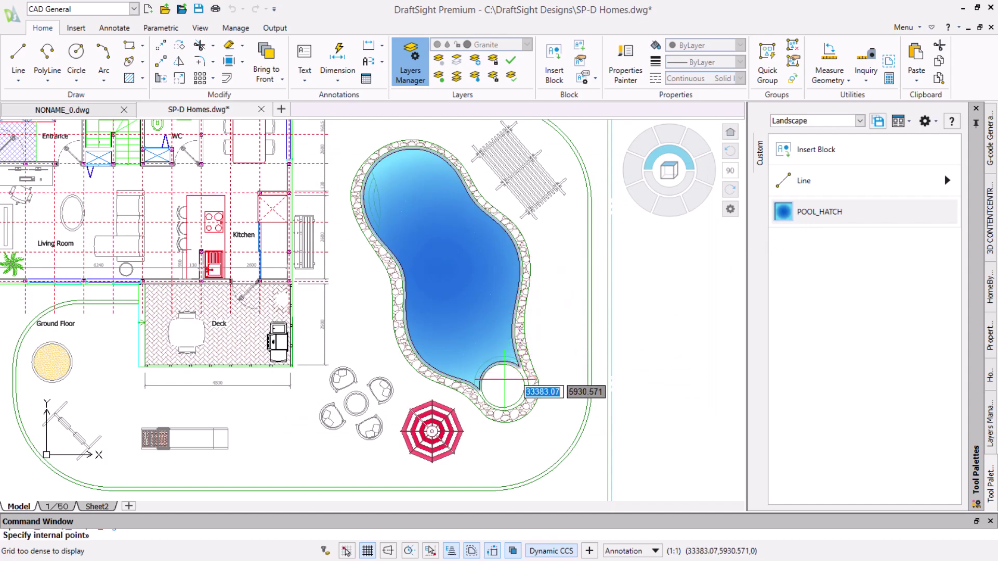
click(504, 391)
key(Return)
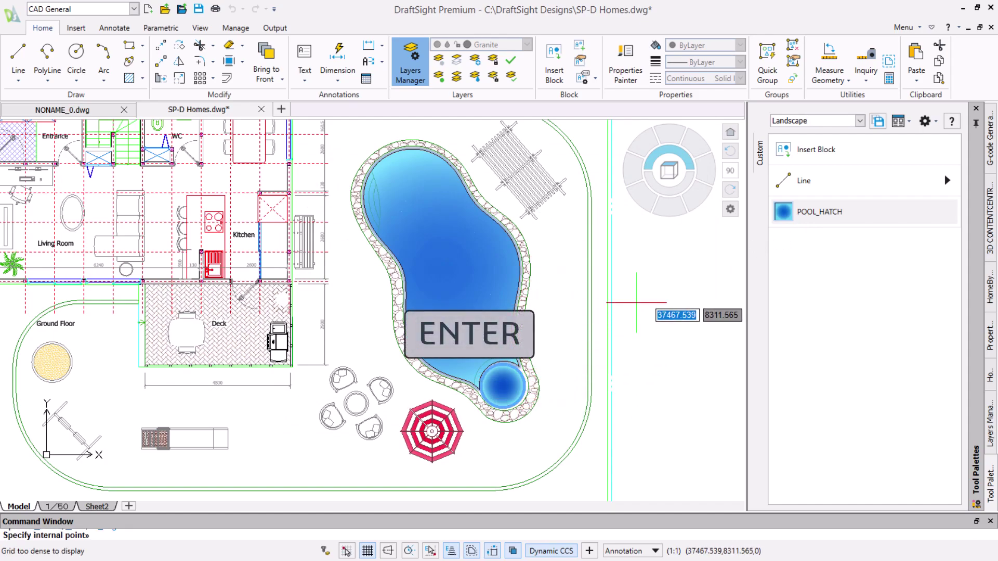
click(589, 407)
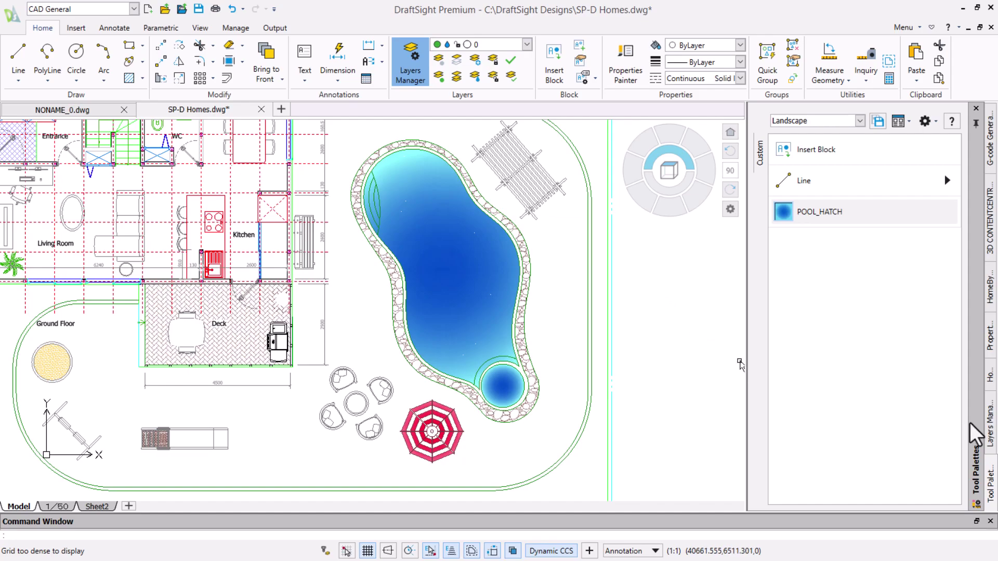
Thaw the Planting layer in the Layers Manager so the plant symbols show
click(987, 421)
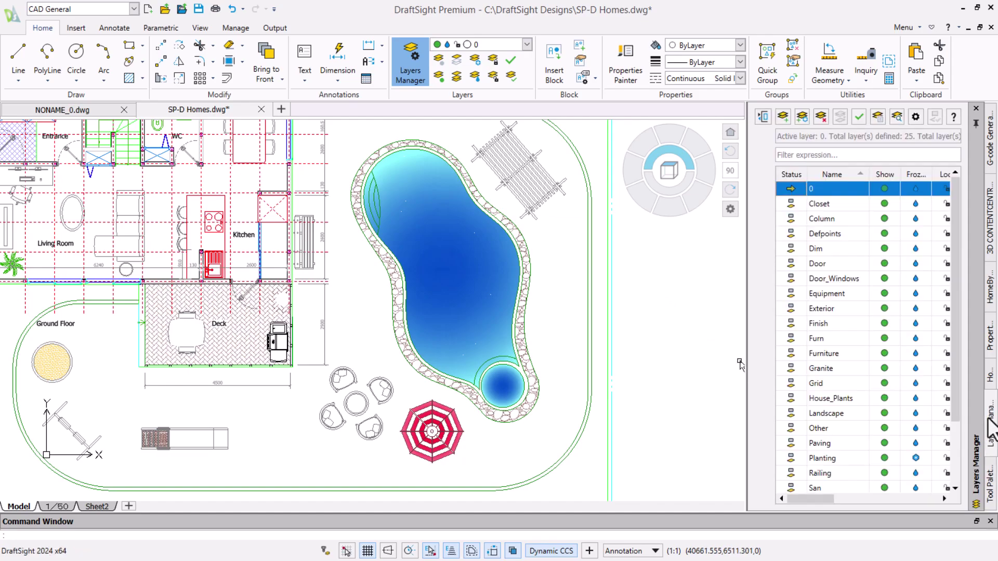
click(915, 457)
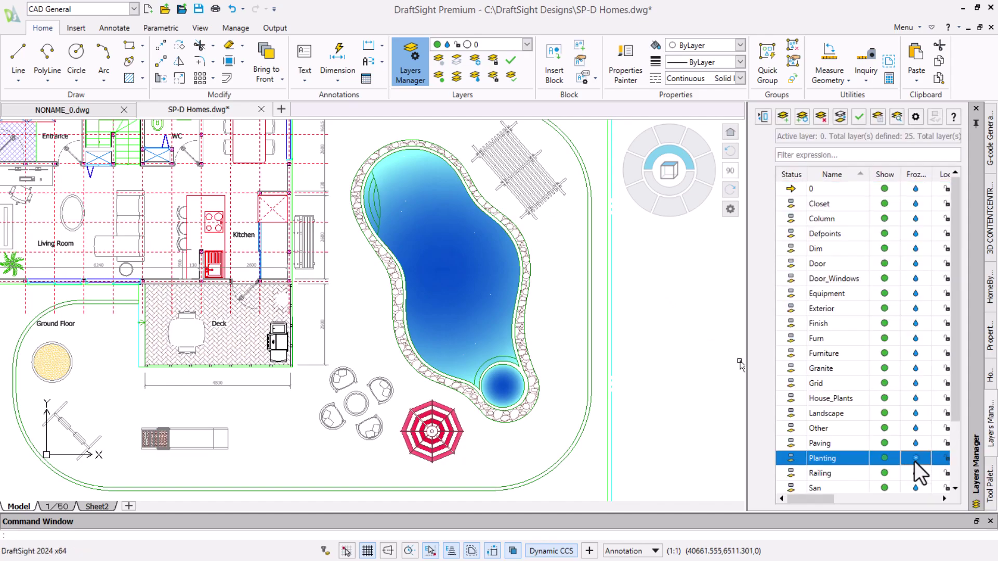